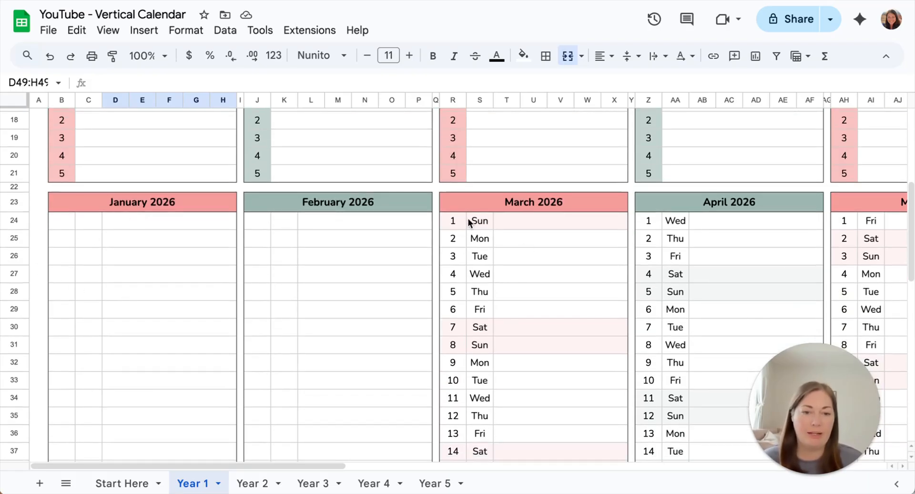
Step: Review the Year 1 sheet's layout: the mini calendars, the Goals sections, and the vertical day lists for each month
scroll(488, 342, up, 5)
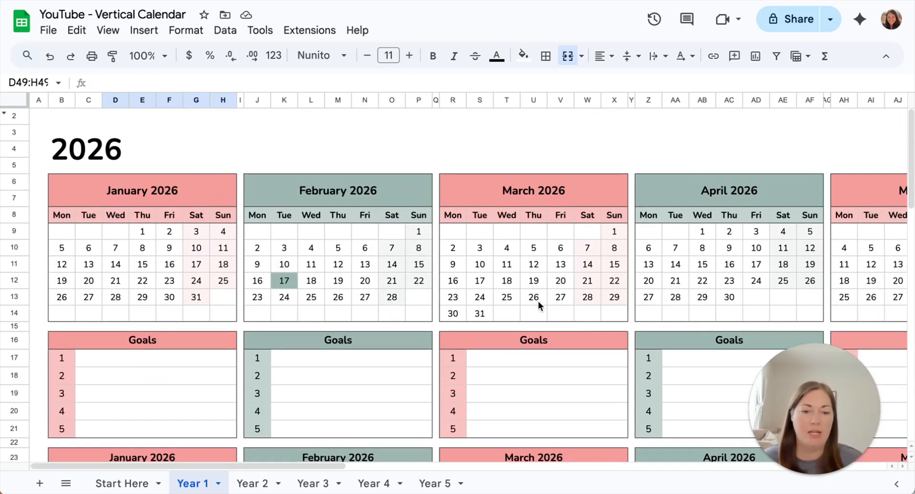
scroll(554, 307, down, 5)
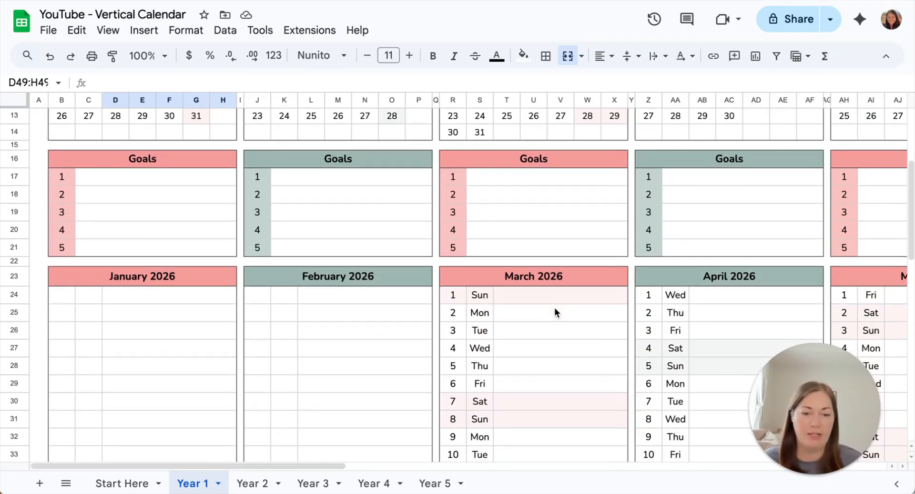
scroll(133, 313, up, 4)
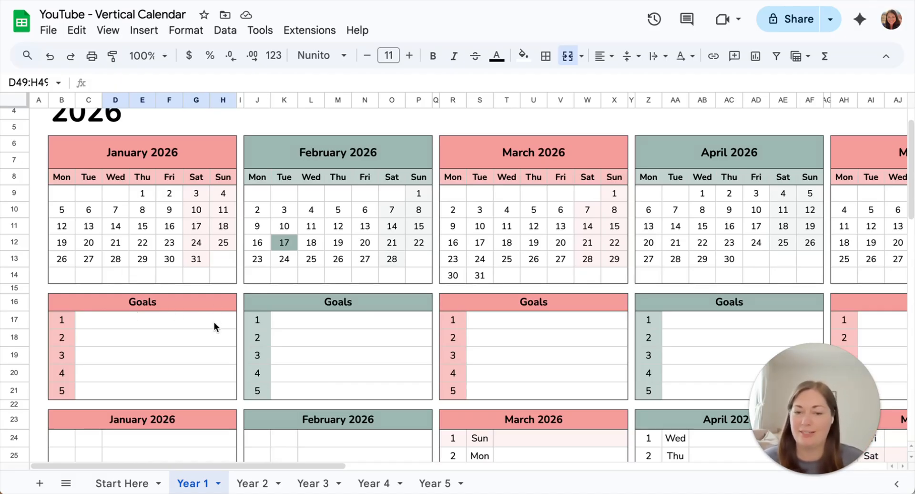
scroll(214, 321, down, 3)
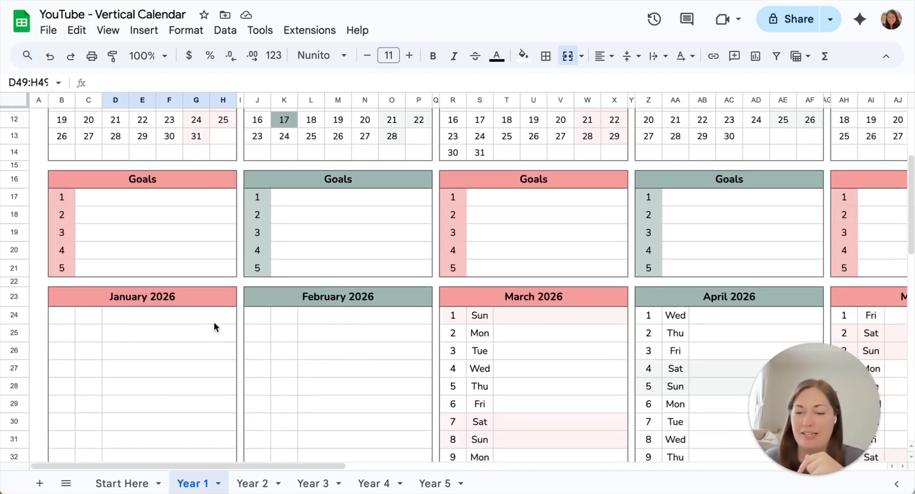
scroll(80, 351, up, 1)
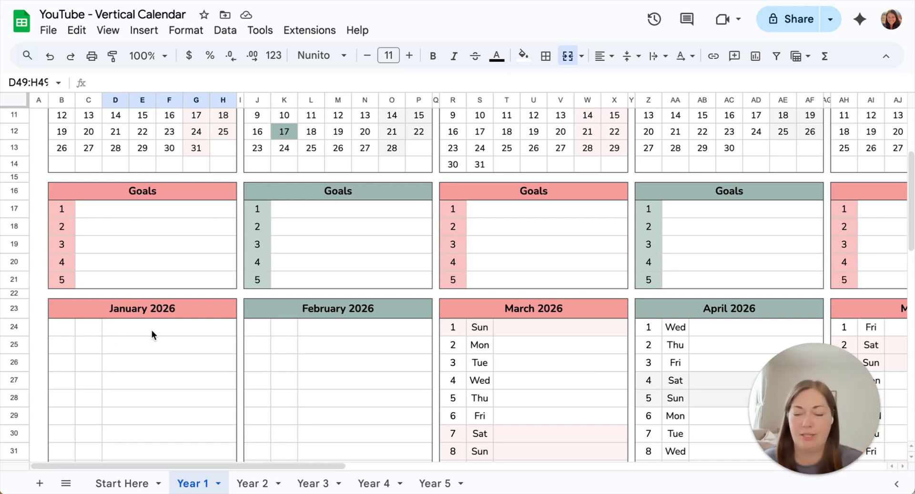
scroll(401, 370, down, 3)
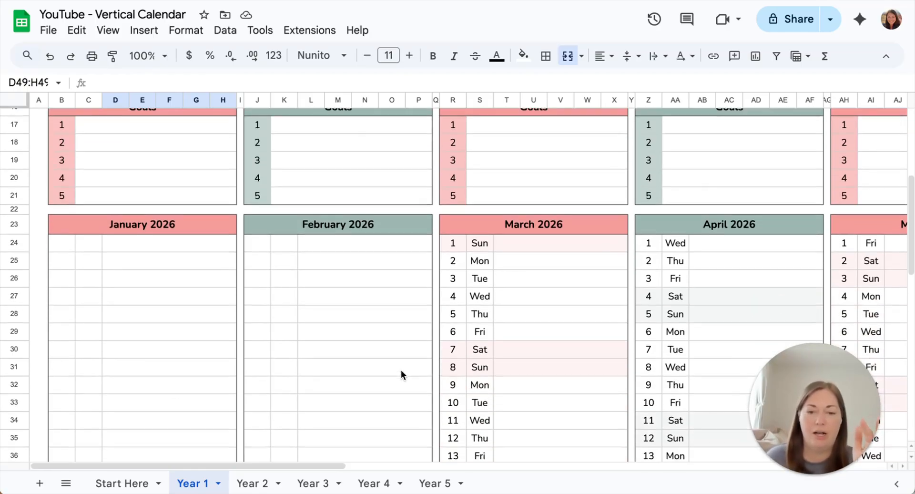
scroll(533, 327, down, 6)
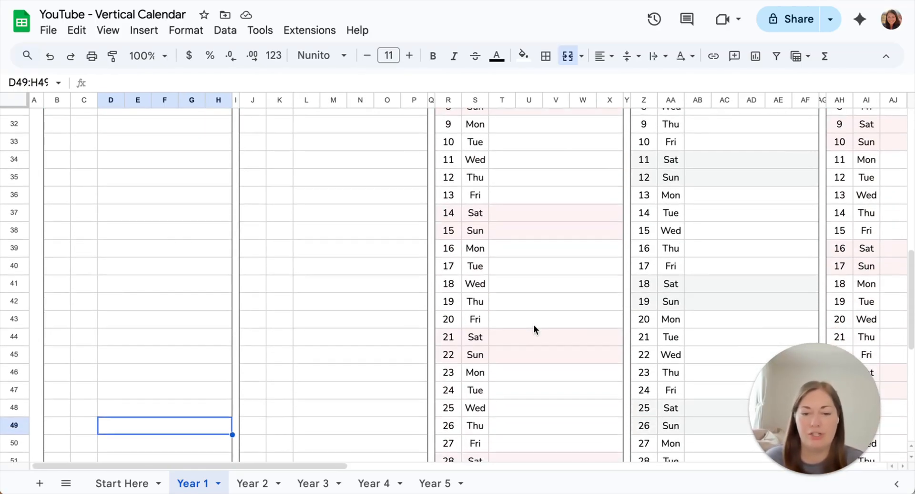
scroll(534, 326, up, 2)
scroll(533, 324, up, 5)
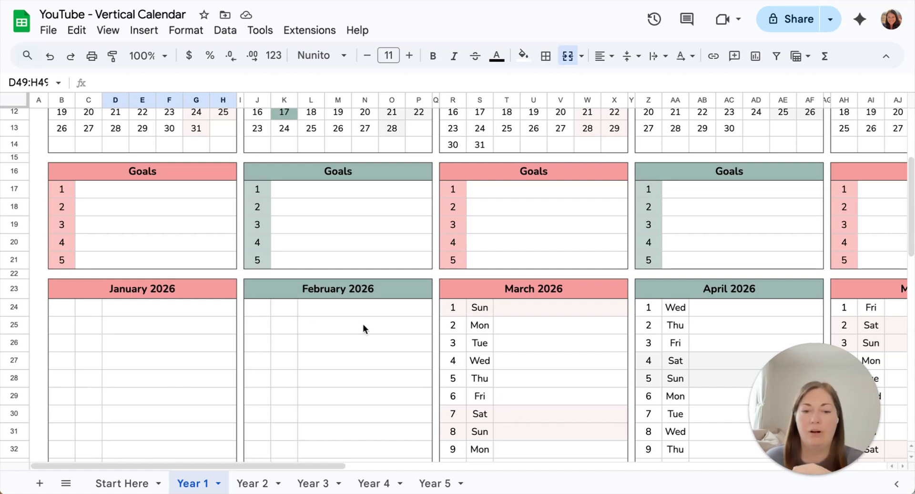
Step: Enter a birthday event with the person's first name beside Sunday the 1st in the March 2026 list
click(533, 311)
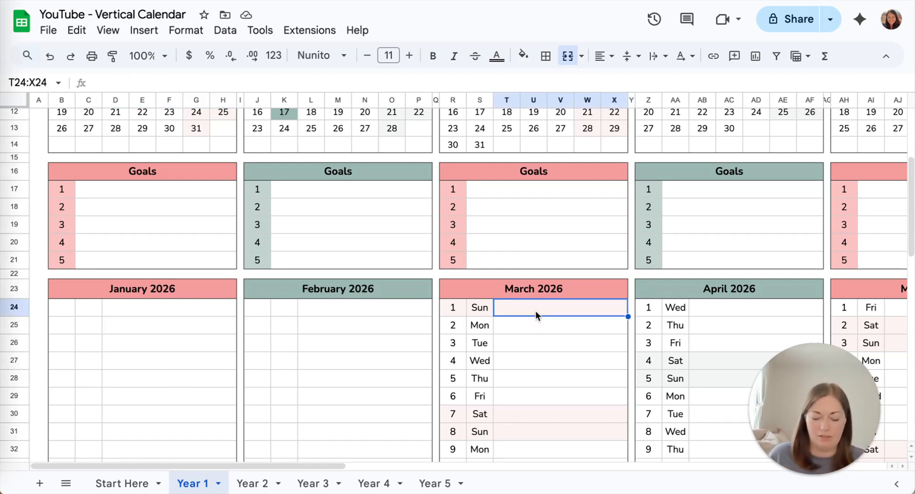
text(Sarag)
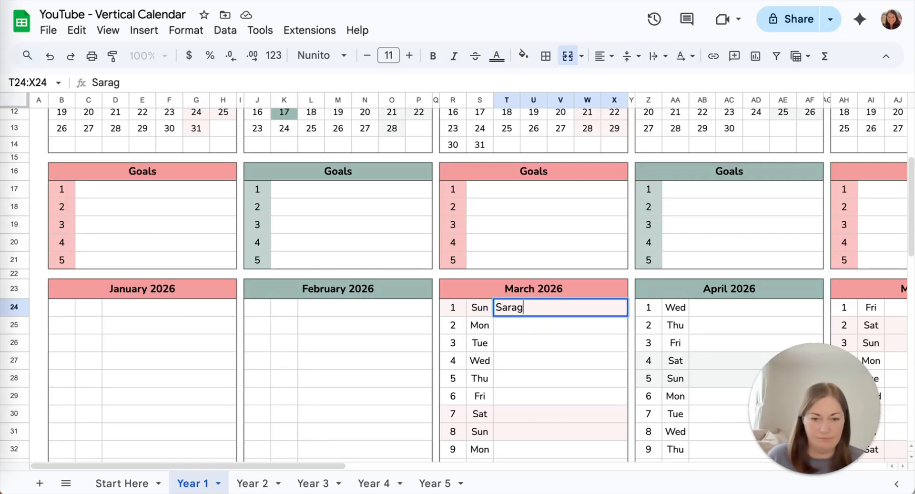
key(BackSpace)
text(h's Bir)
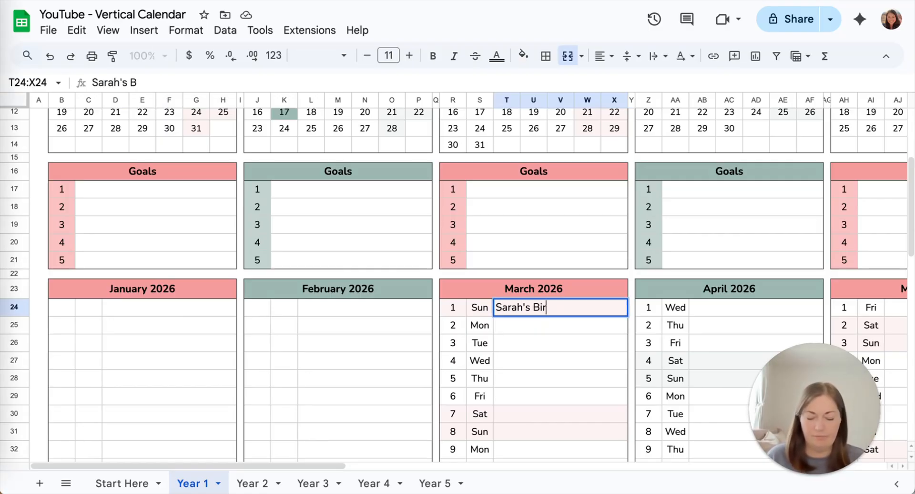
text(thda)
key(BackSpace)
key(BackSpace)
text(hday)
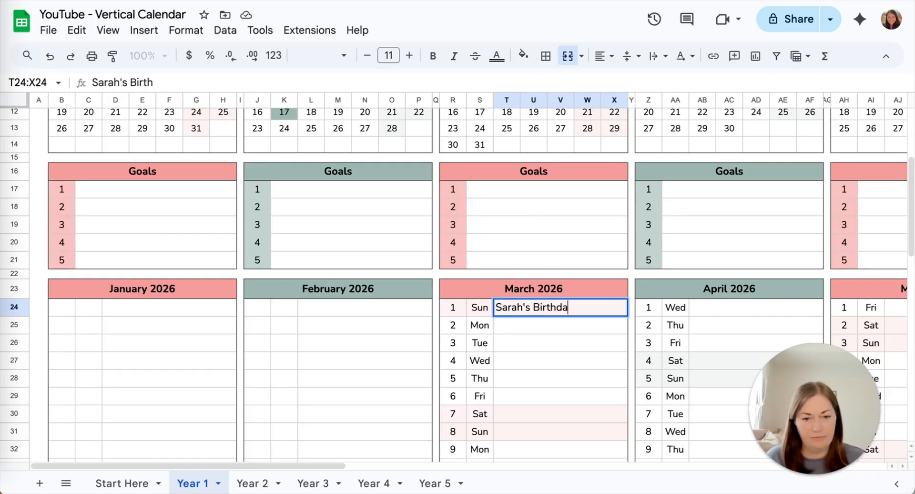
key(Return)
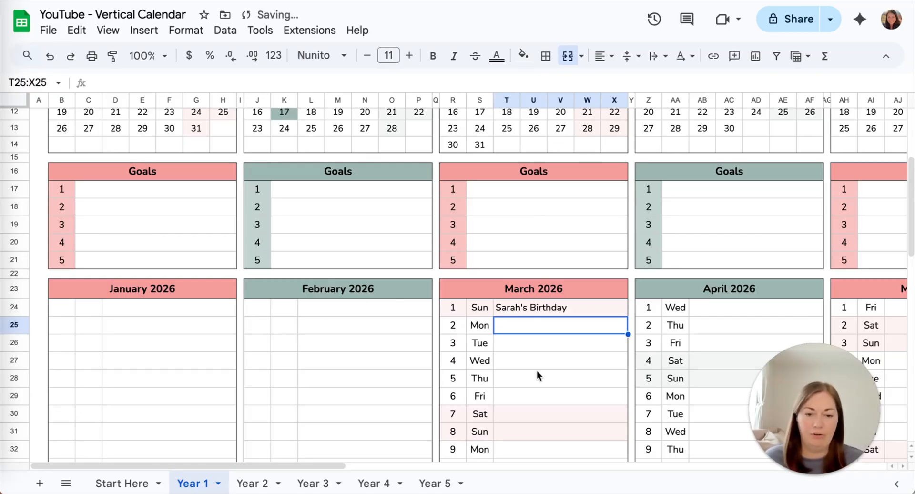
Step: Enter the day numbers 1 to 4 by hand in cells B24 to B27 of the January 2026 list
click(65, 310)
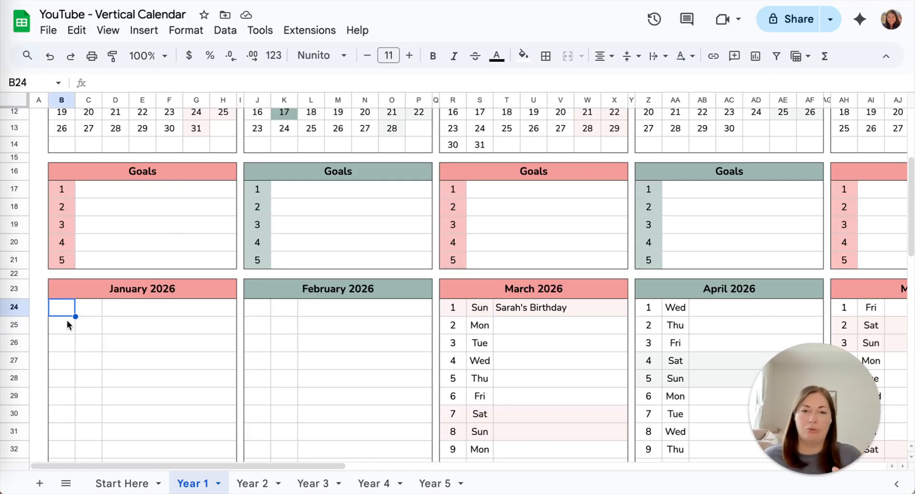
scroll(117, 296, up, 1)
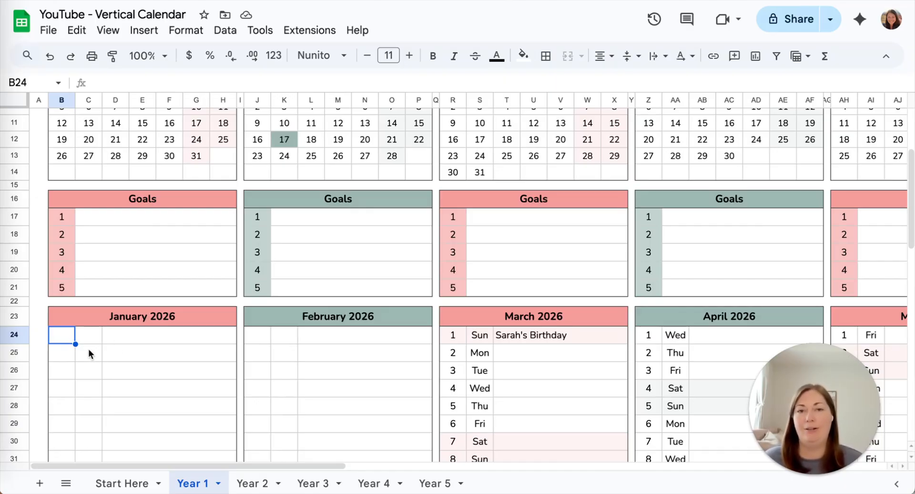
text(1)
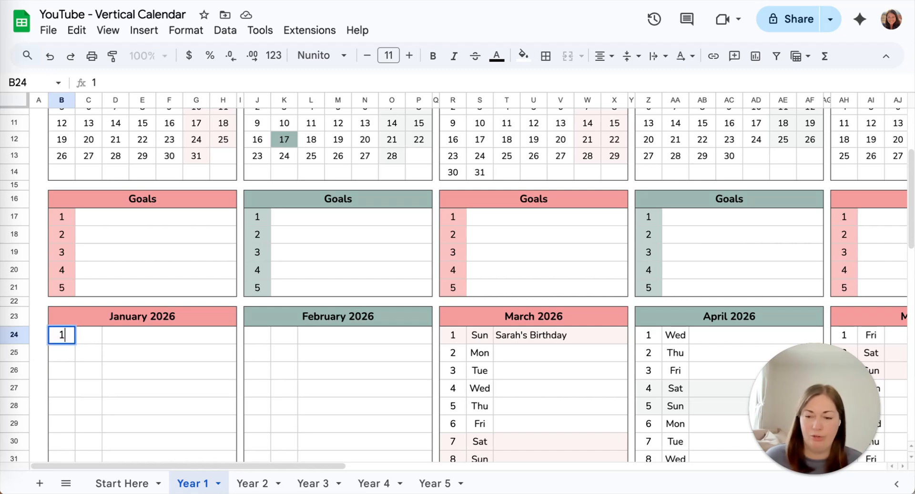
key(Return)
text(2)
key(Return)
text(3)
key(Return)
text(4)
key(Return)
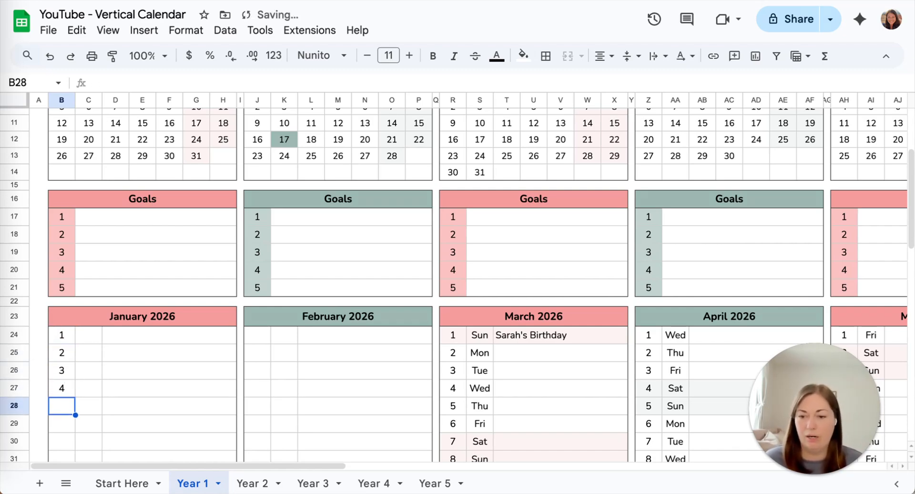
Step: Clear the manually entered day numbers from B24:B27 in the January 2026 list
click(62, 335)
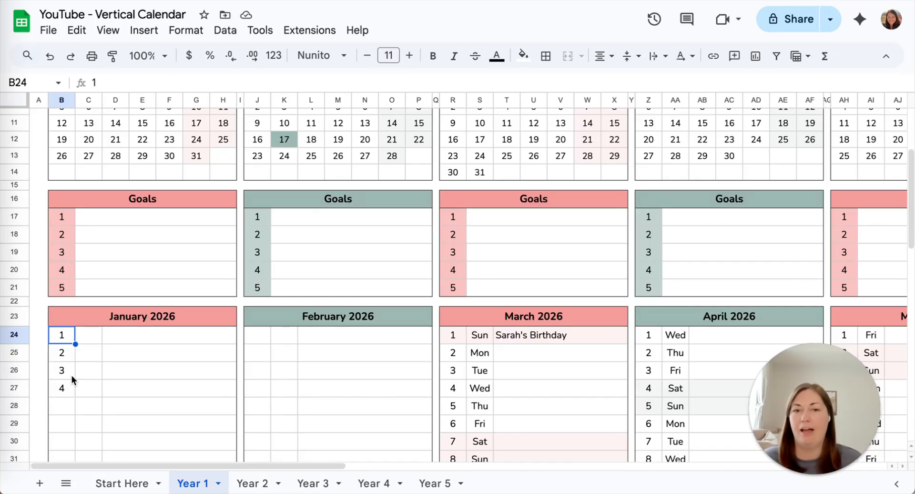
shift+click(68, 393)
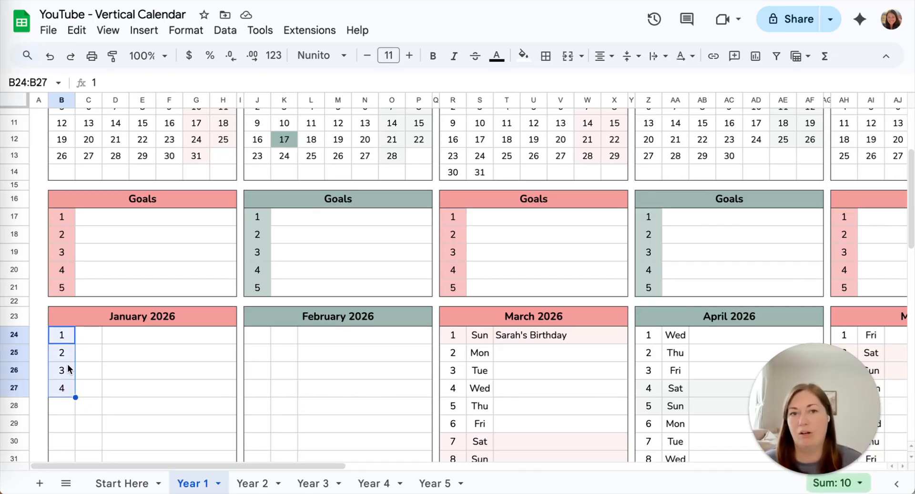
key(Delete)
Step: Begin a DATE formula in cell B24, the first day cell of the January 2026 list
click(63, 339)
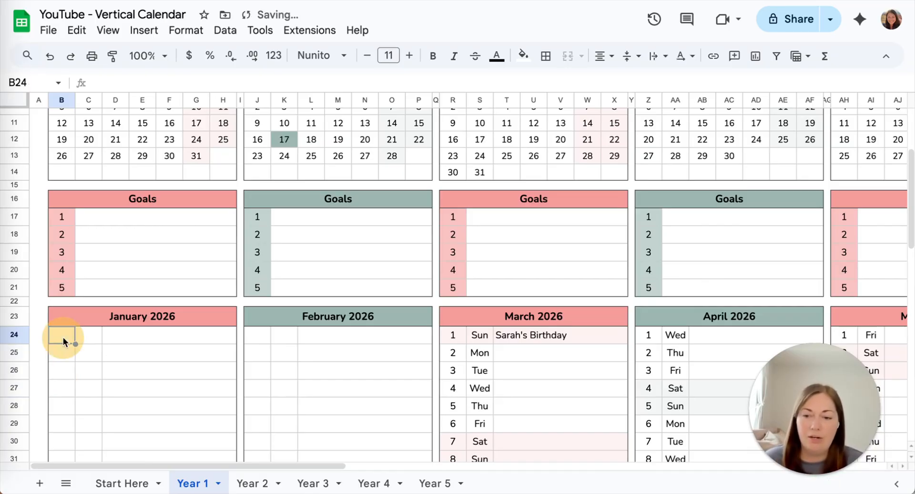
scroll(78, 355, up, 2)
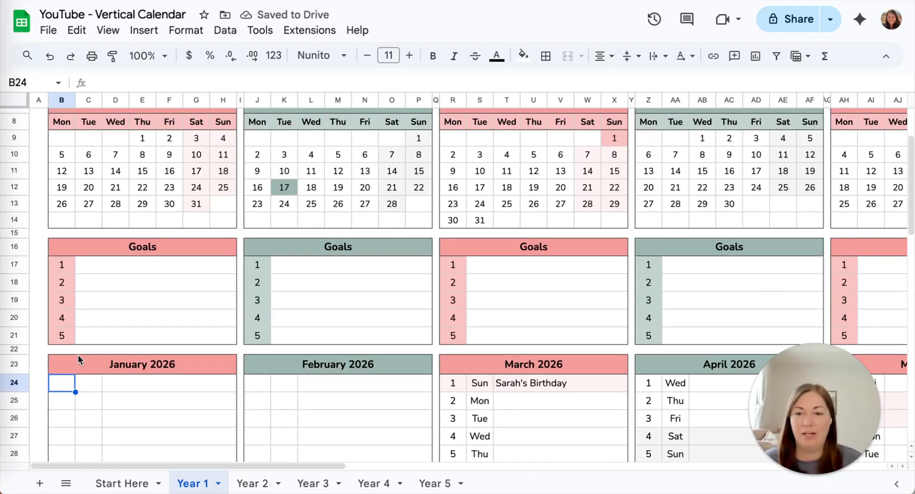
scroll(78, 355, down, 1)
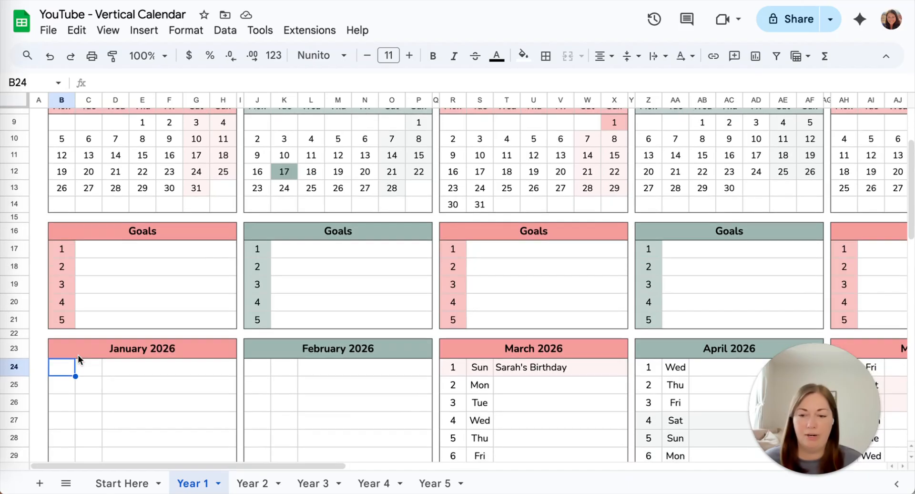
double_click(66, 366)
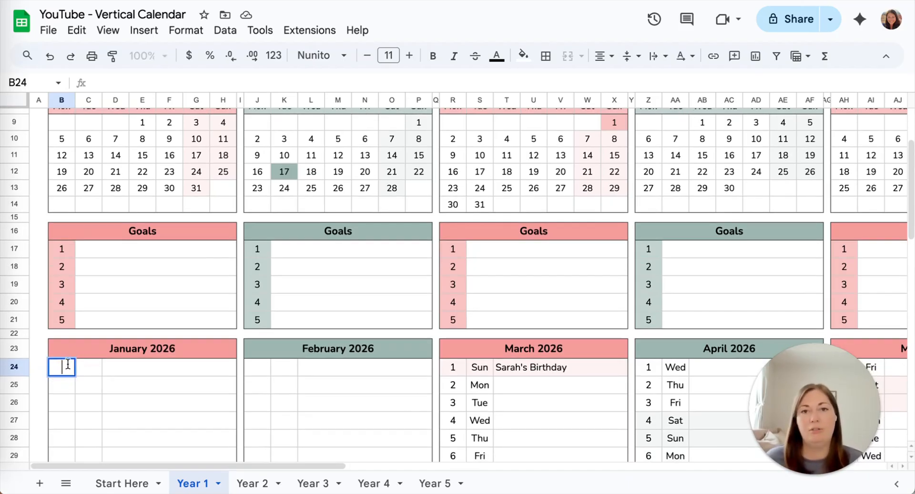
text(=)
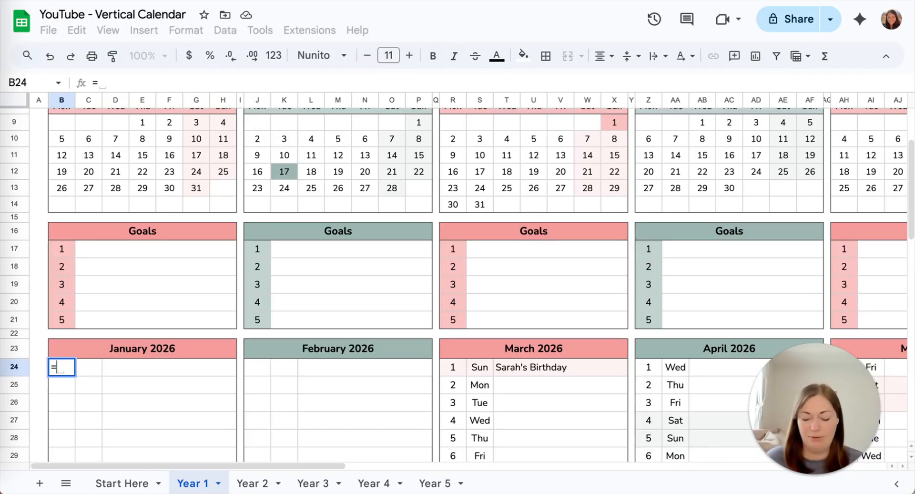
text(DATE)
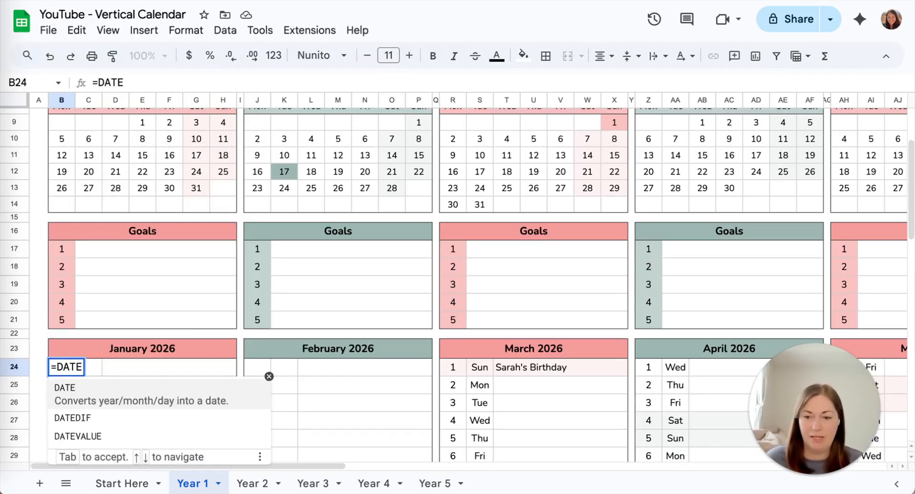
text(()
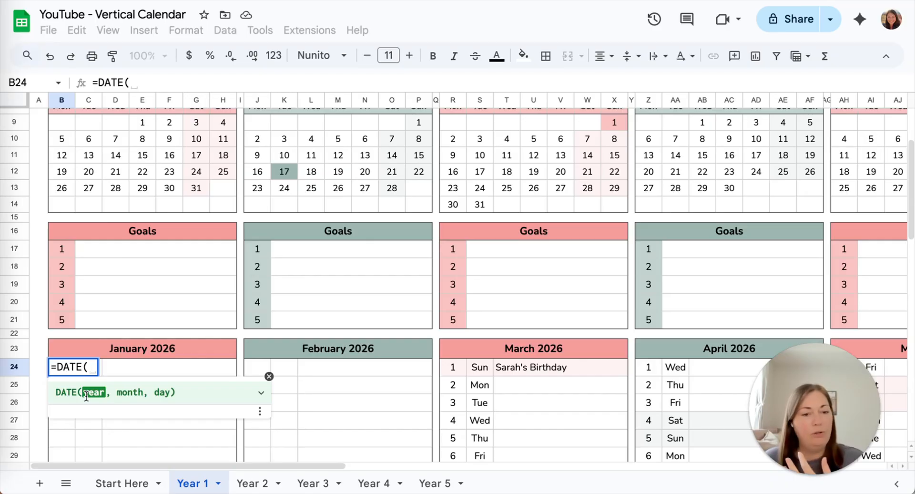
scroll(128, 371, up, 5)
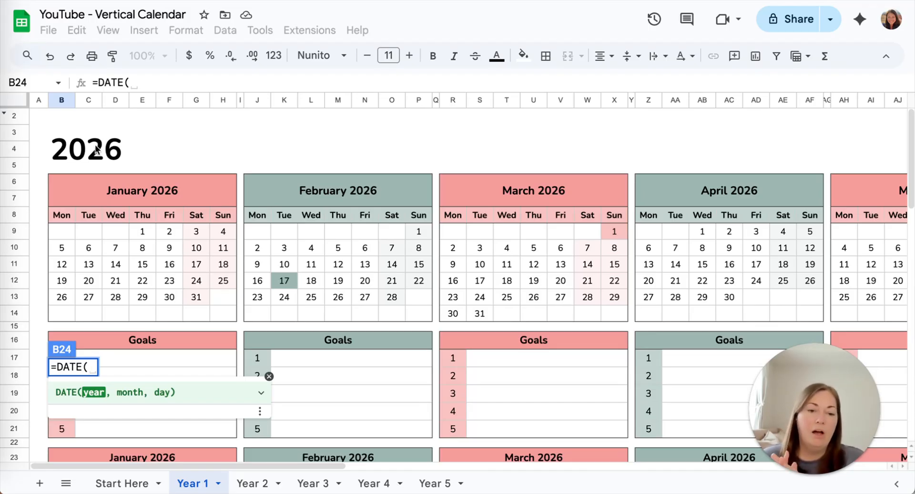
click(95, 376)
text(2026)
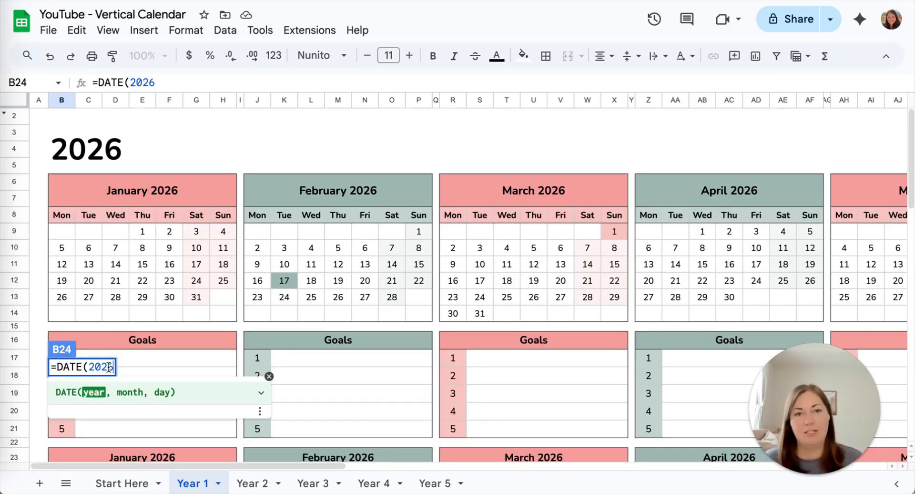
key(BackSpace)
key(BackSpace)
key(BackSpace)
key(BackSpace)
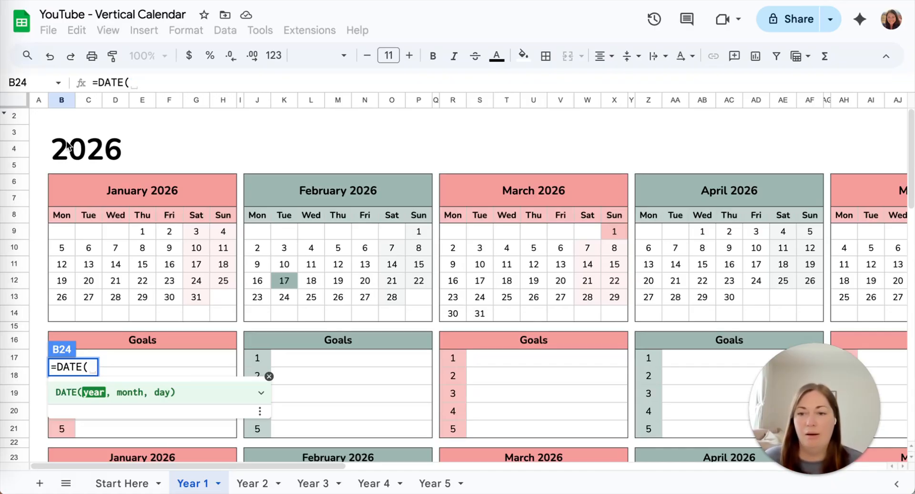
Step: Supply the year argument of the DATE formula in B24 as an absolute reference to the year cell, $B$3
click(71, 156)
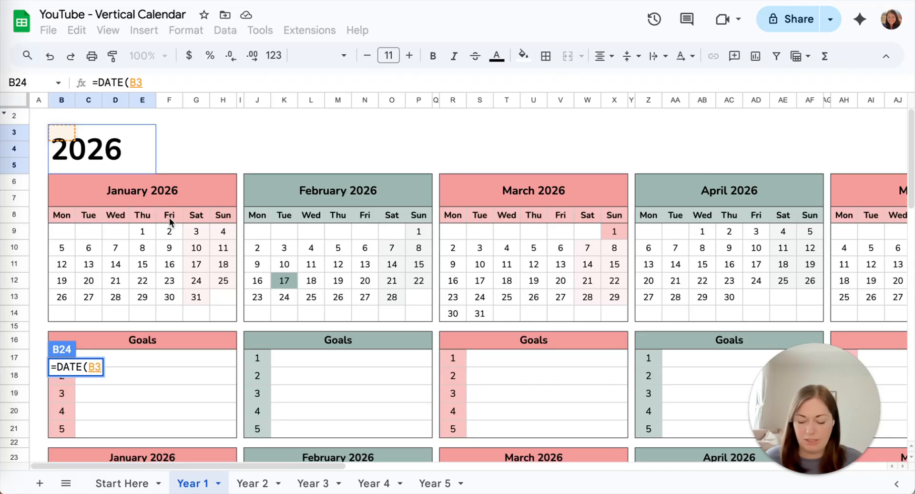
key(F4)
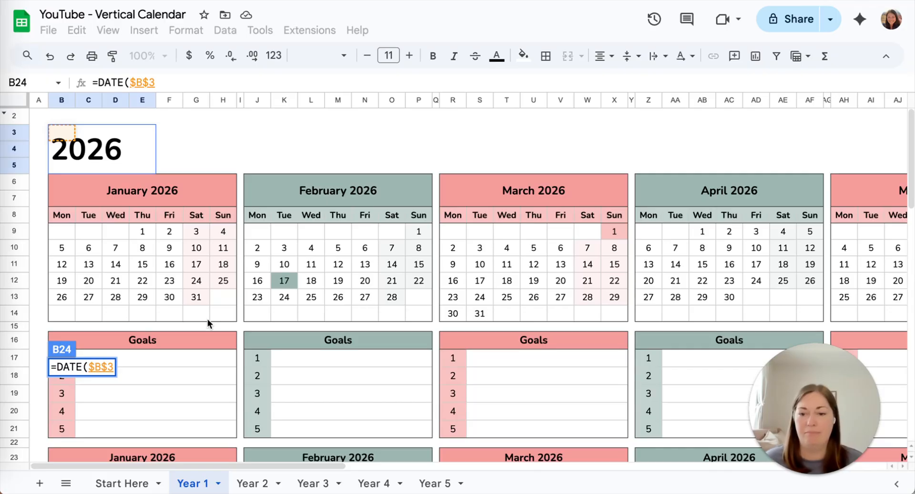
text(,)
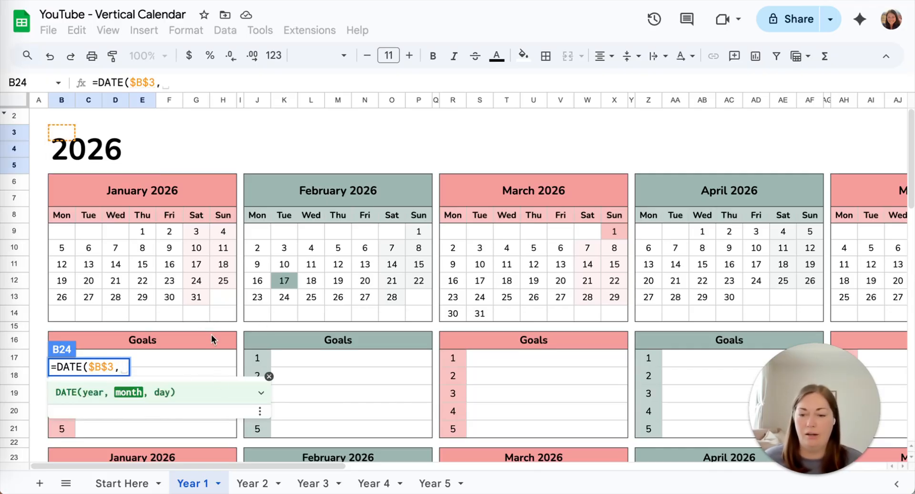
Step: Complete the B24 formula as =DATE($B$3,1,1) with month 1 and day 1
scroll(211, 333, down, 3)
scroll(210, 334, down, 5)
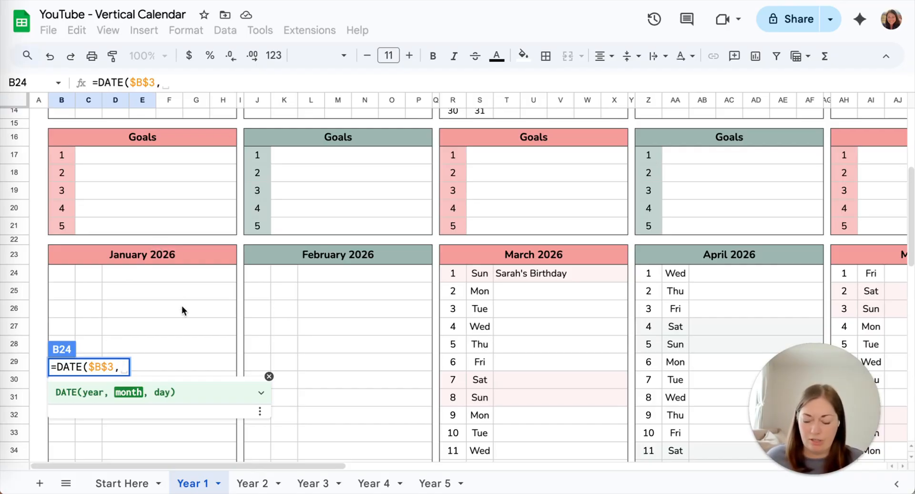
text(1)
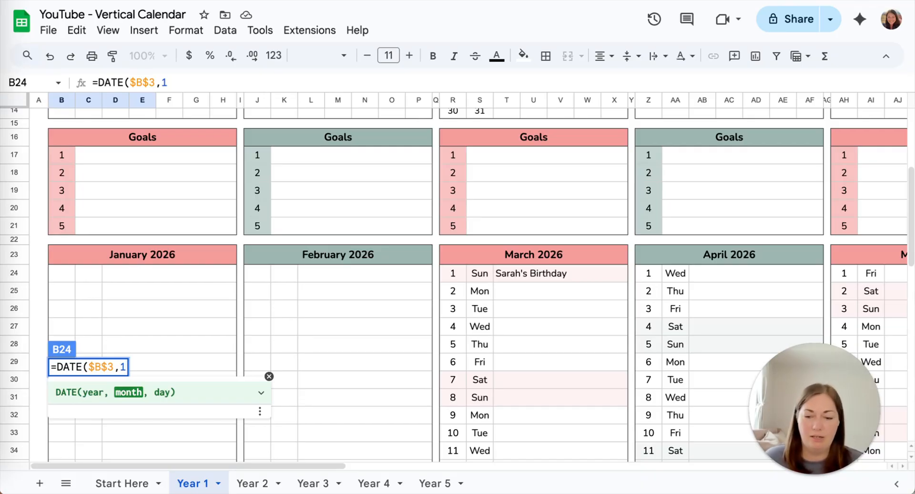
text(, )
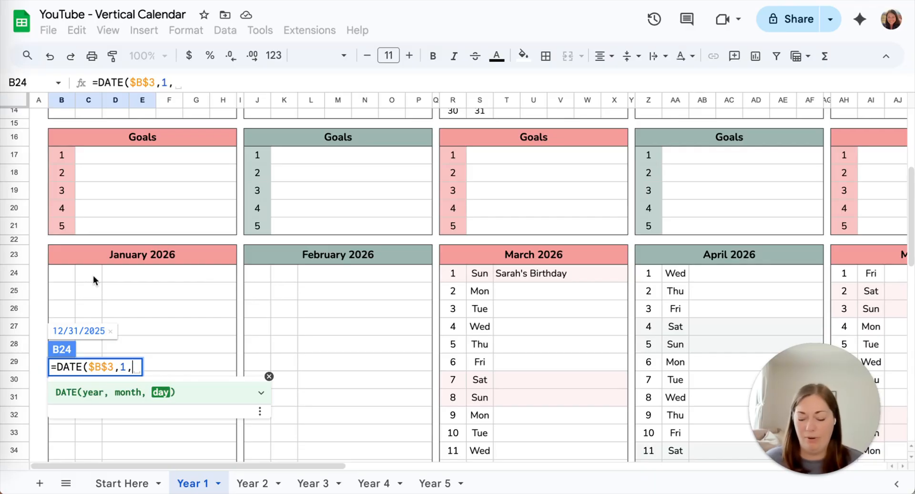
text(1)
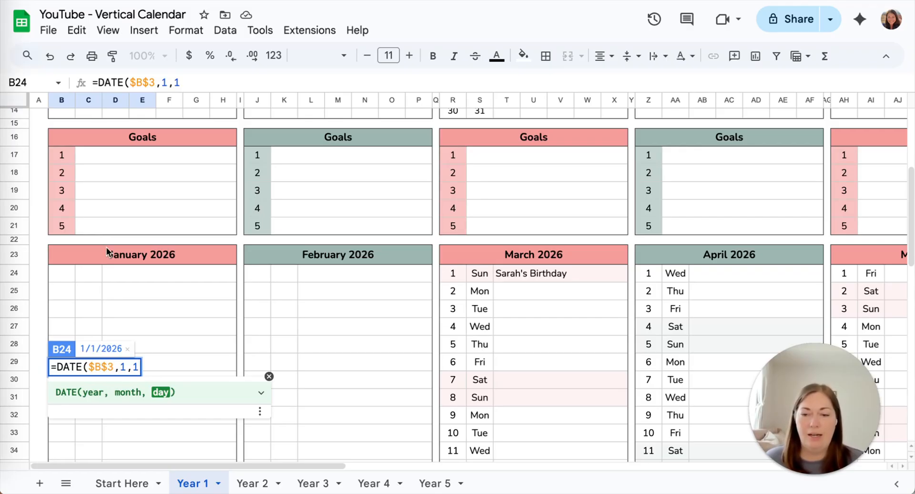
scroll(107, 253, up, 5)
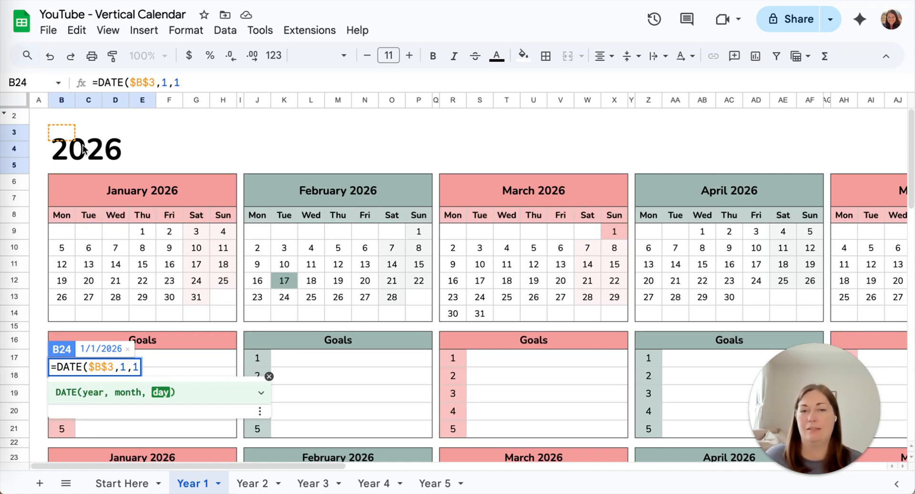
scroll(122, 208, down, 4)
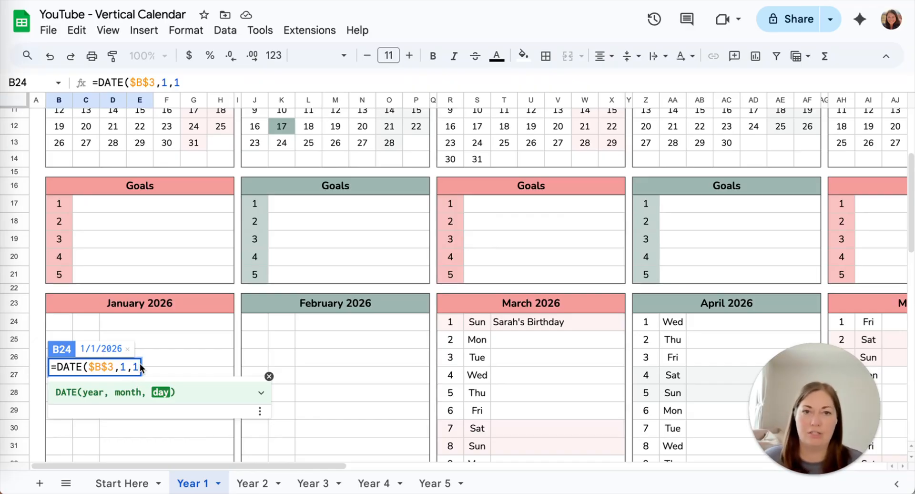
text())
key(Return)
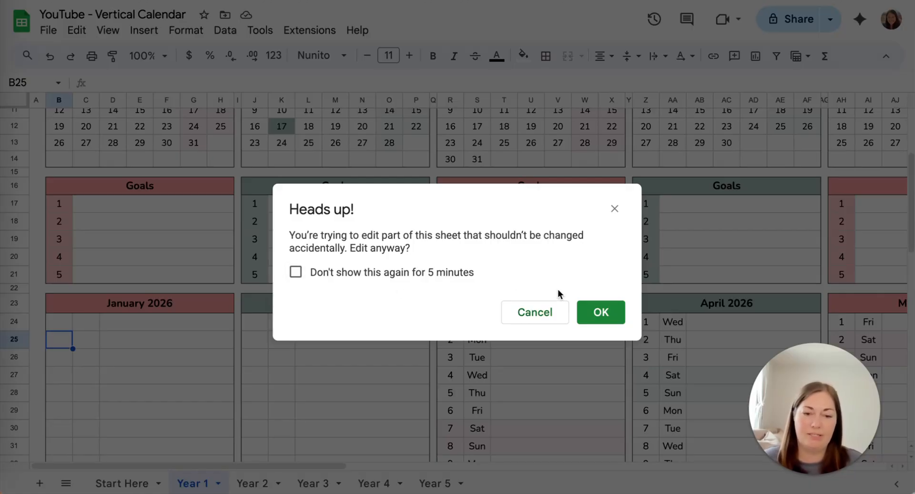
Step: Allow the edit to the protected part of the sheet and suppress the warning for 5 minutes
click(417, 272)
click(593, 312)
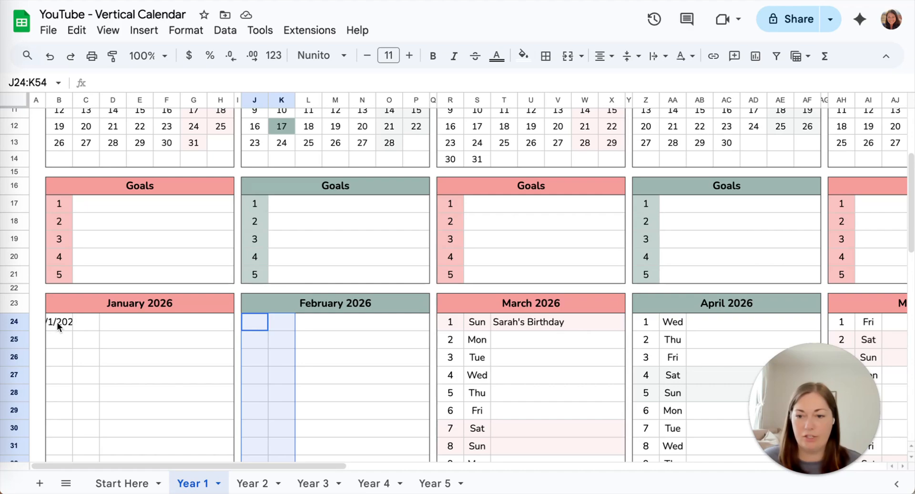
click(63, 323)
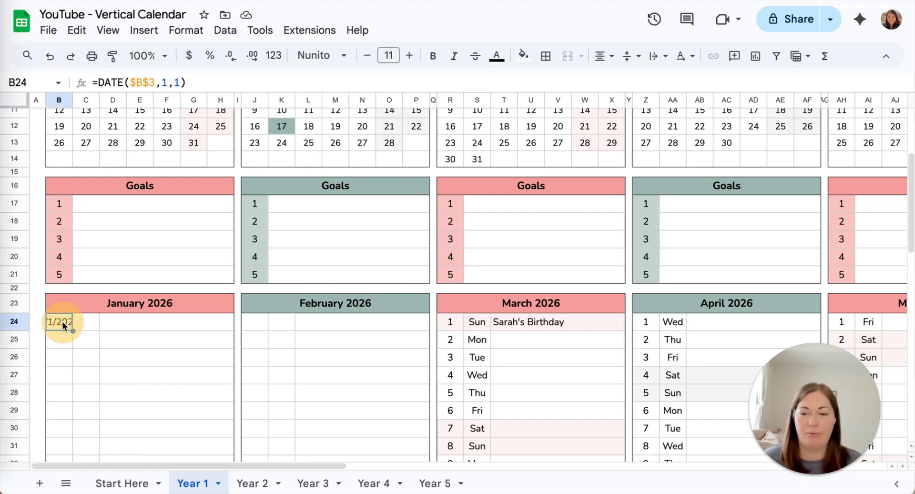
Step: Enter the formula =B24+1 in B25 as the second day of the January 2026 list
click(61, 341)
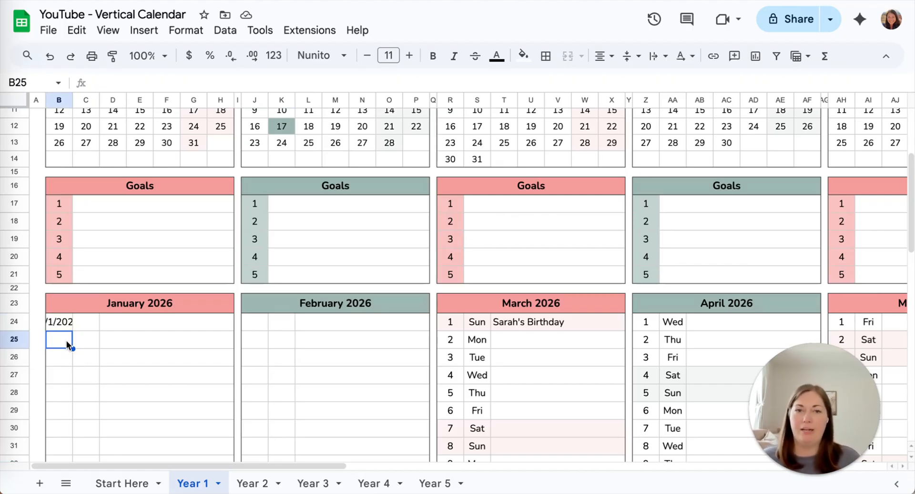
scroll(115, 335, down, 3)
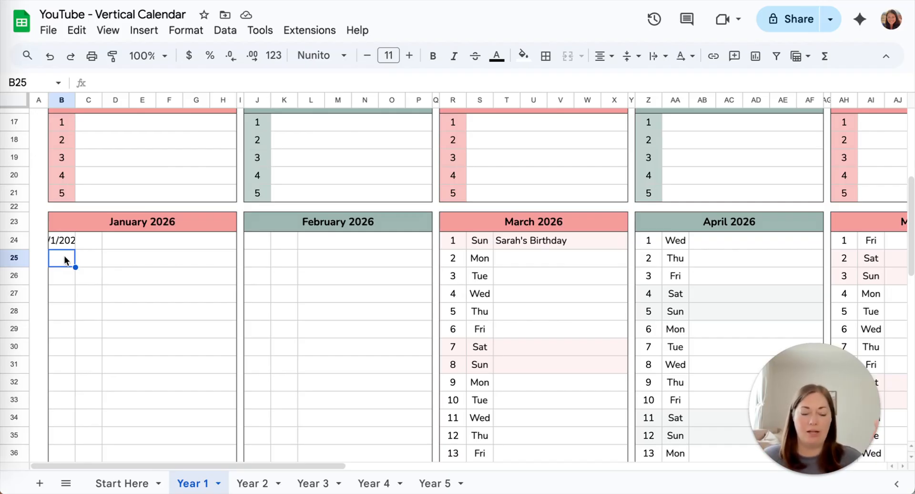
text(=)
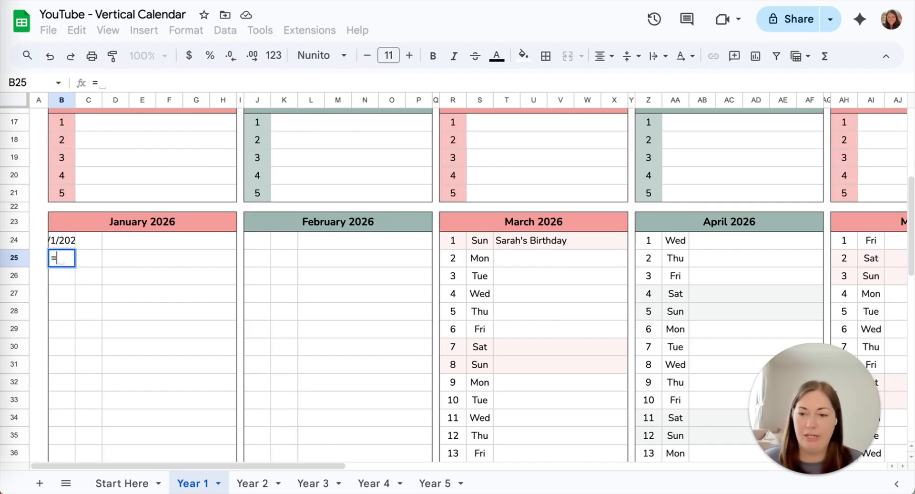
click(60, 240)
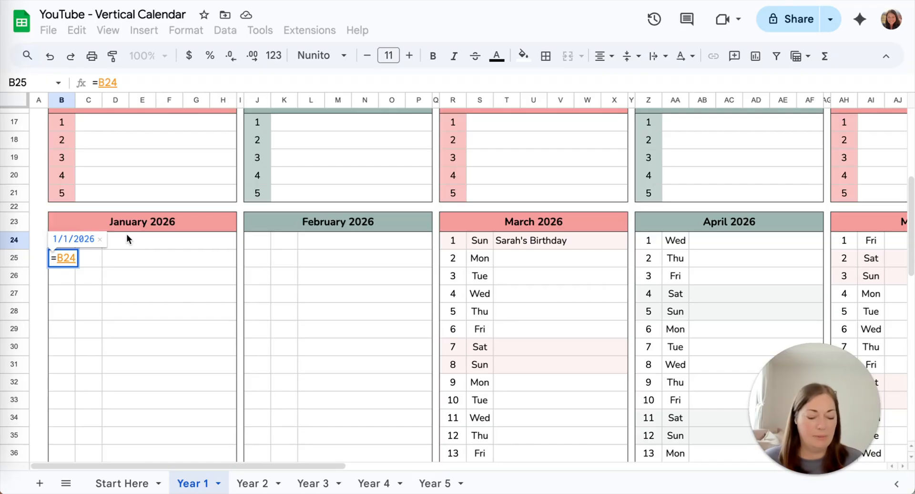
text(+1)
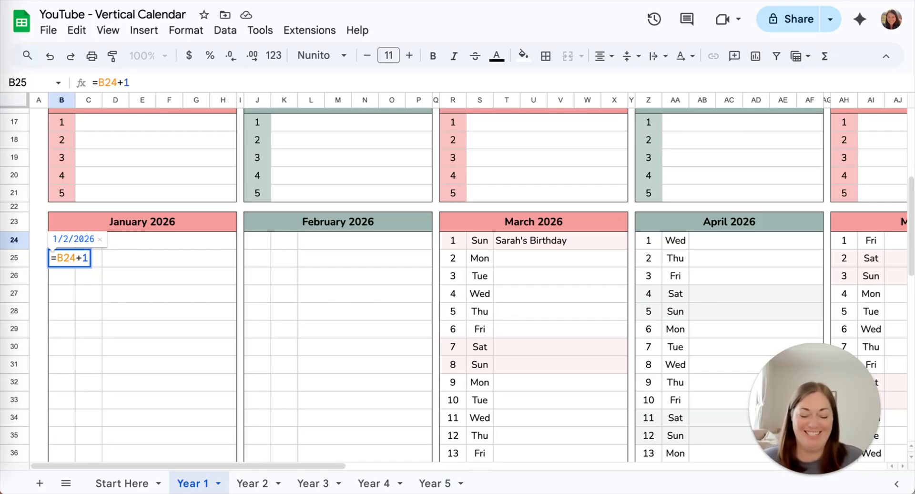
key(Return)
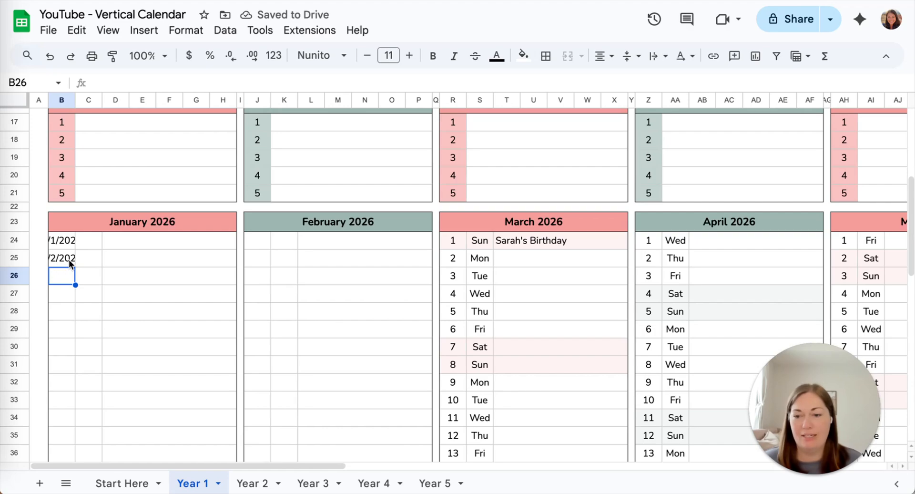
double_click(68, 259)
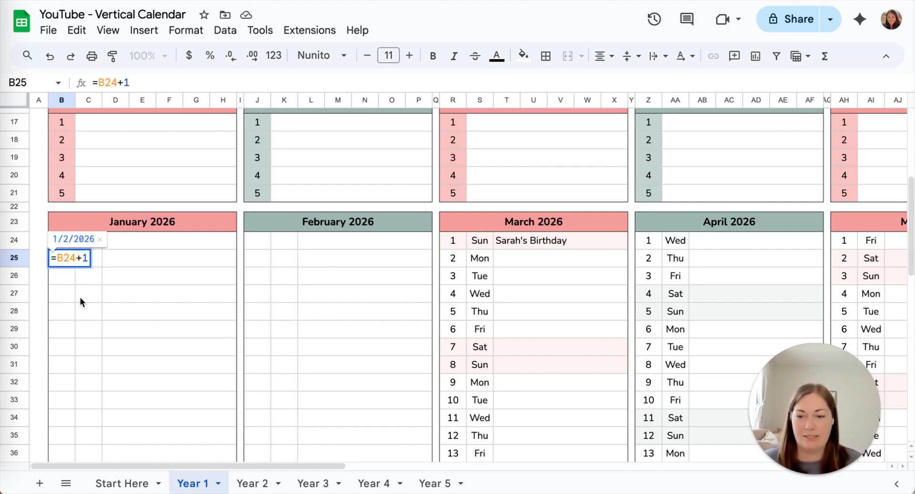
key(Return)
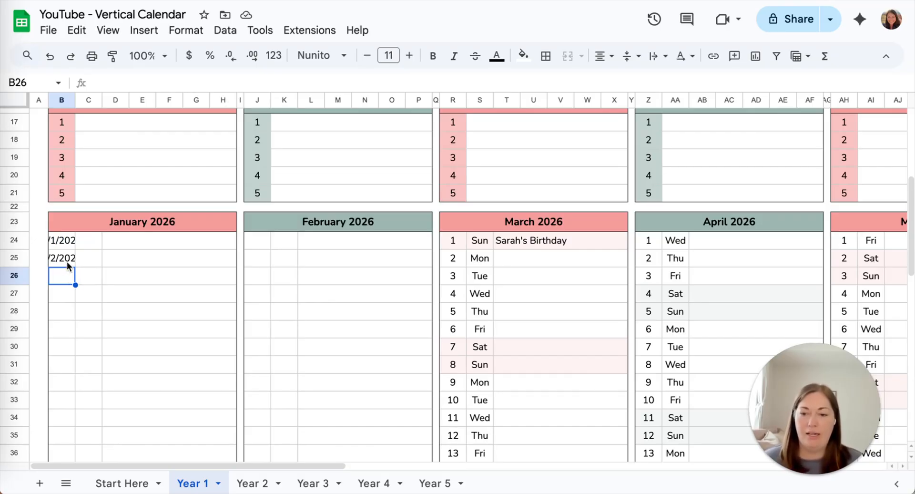
click(67, 261)
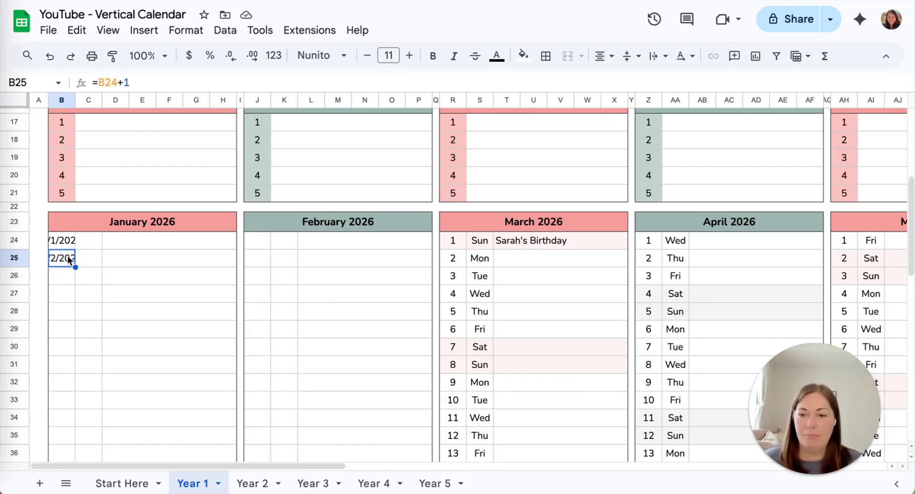
double_click(68, 255)
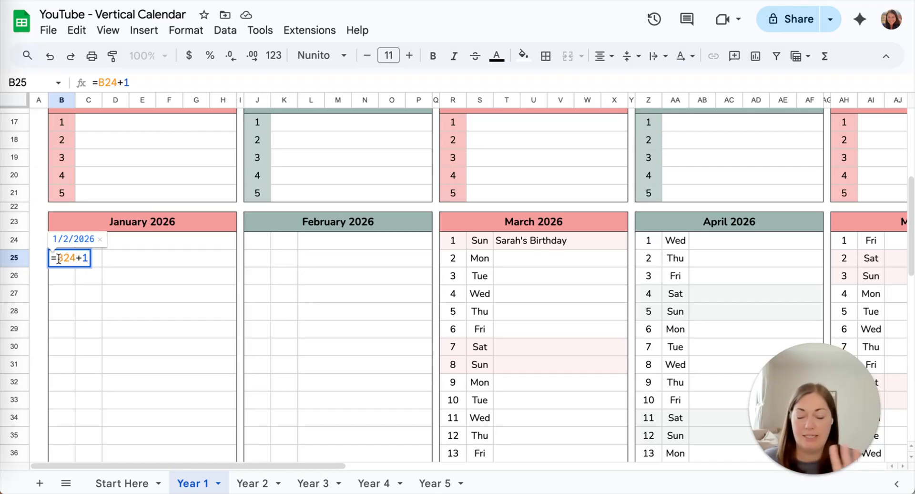
key(Return)
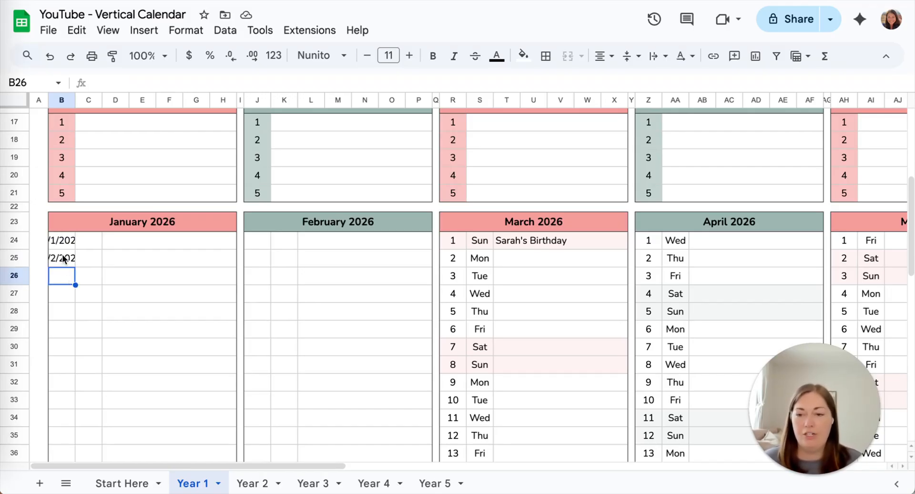
Step: Fill the next-day formula from B25 down to B54 and check the copied formulas in the January 2026 list
click(64, 260)
drag(75, 267, 63, 330)
scroll(70, 322, down, 5)
scroll(69, 321, down, 3)
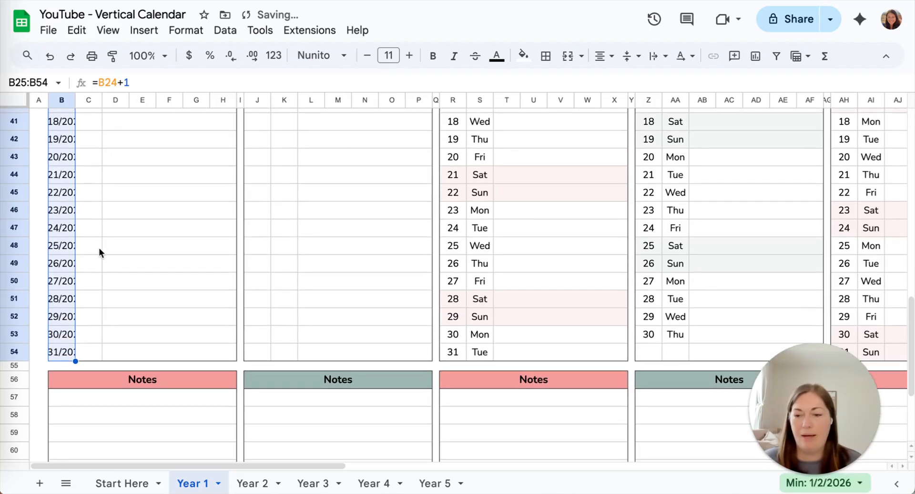
scroll(98, 247, up, 8)
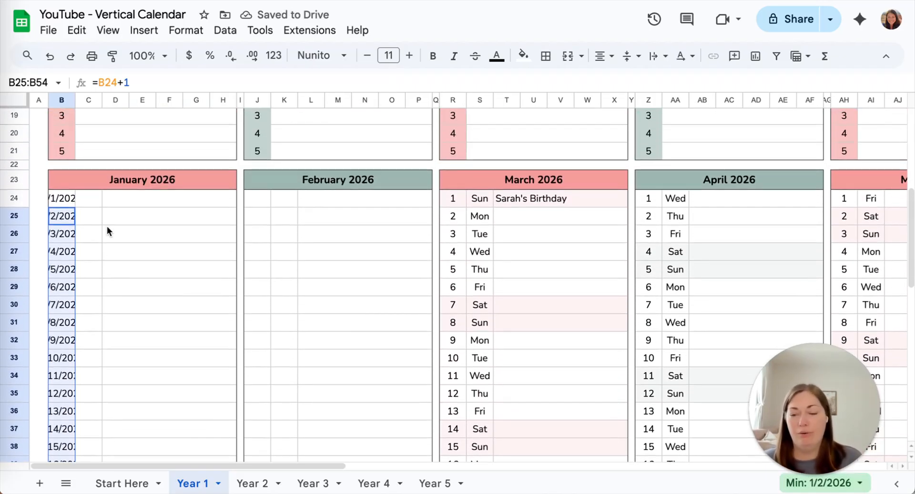
double_click(60, 236)
click(62, 245)
double_click(62, 245)
double_click(61, 267)
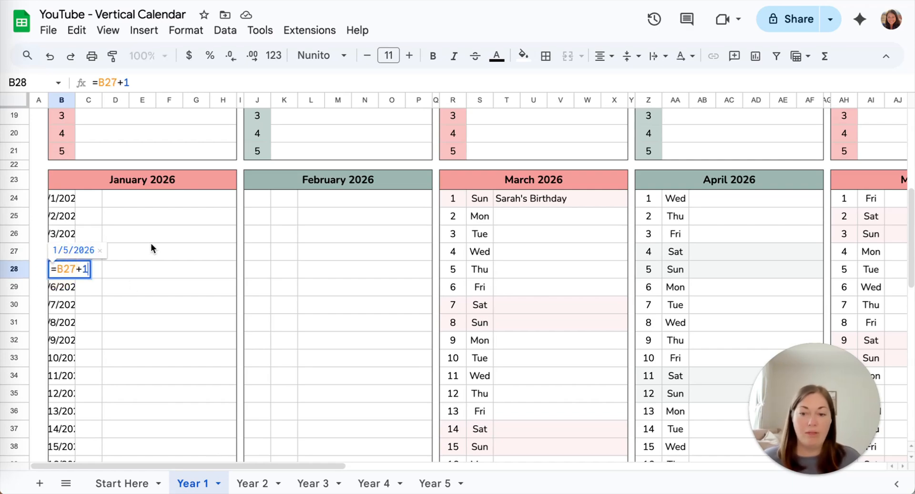
key(Return)
scroll(169, 244, up, 3)
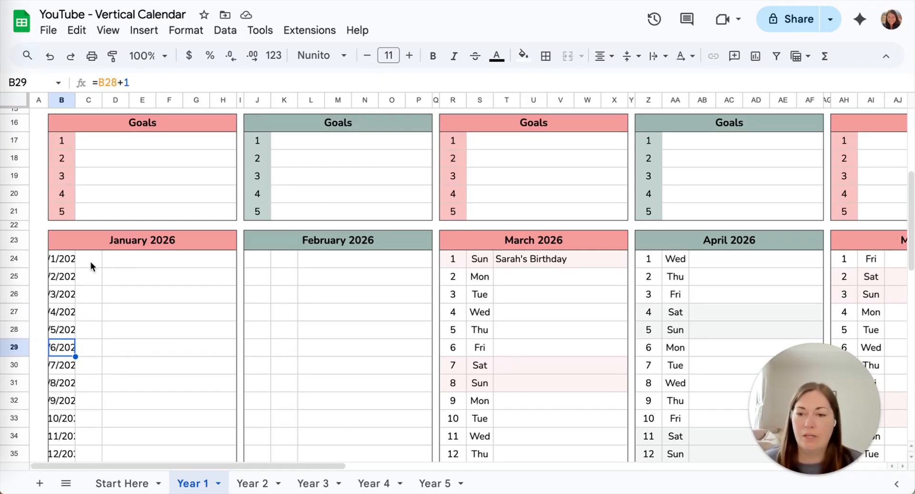
Step: Enter =B24 in C24, the first weekday cell of the January 2026 list, and reject the suggested autofill
click(87, 258)
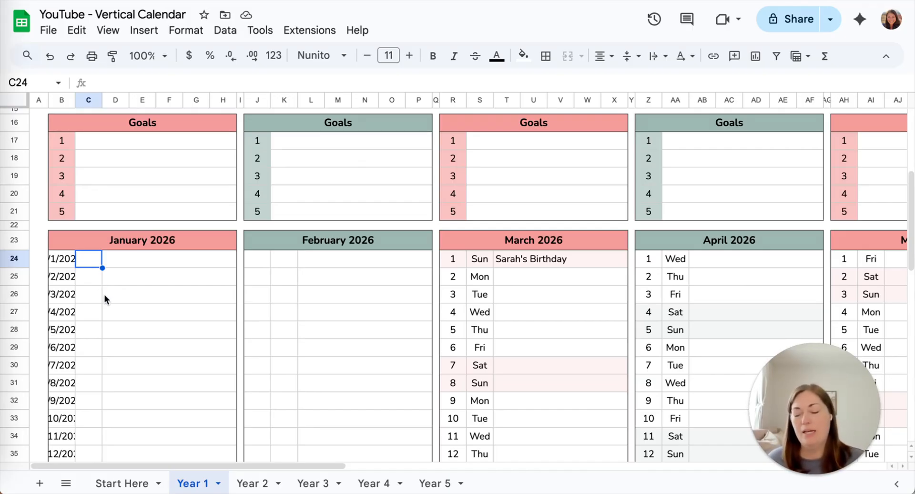
double_click(89, 261)
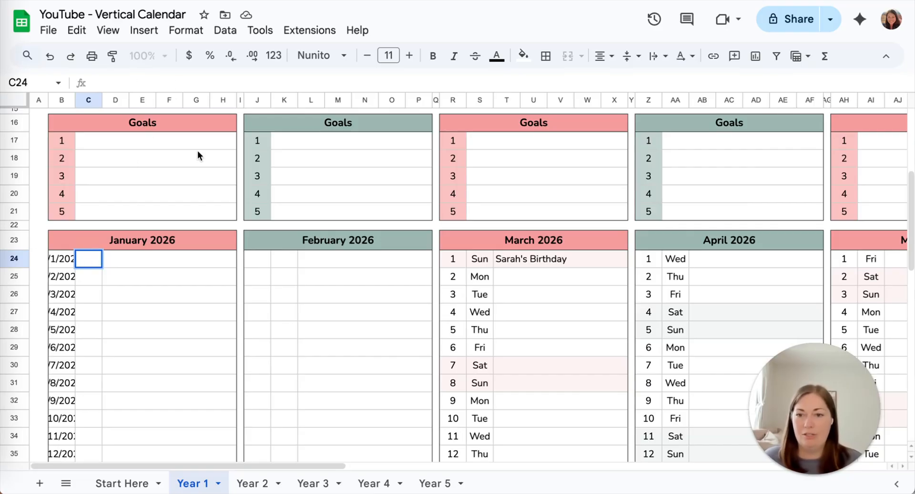
click(152, 313)
click(163, 57)
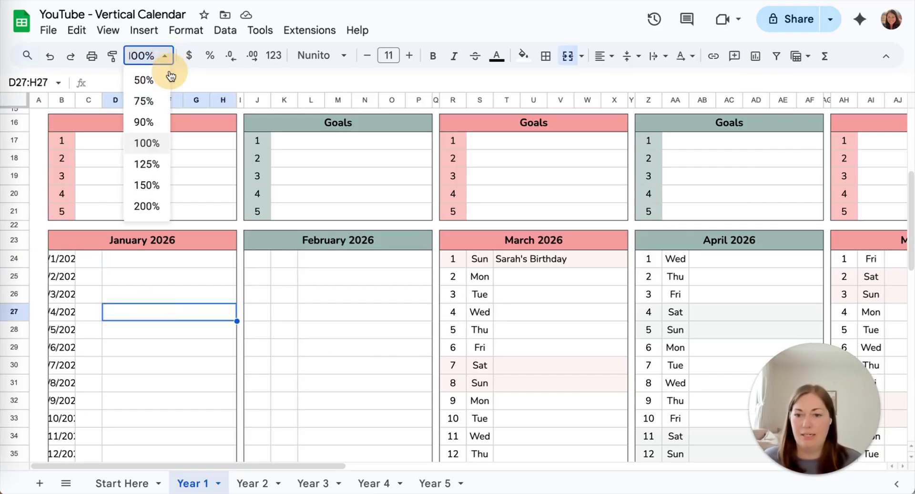
click(158, 180)
scroll(143, 187, down, 3)
double_click(138, 177)
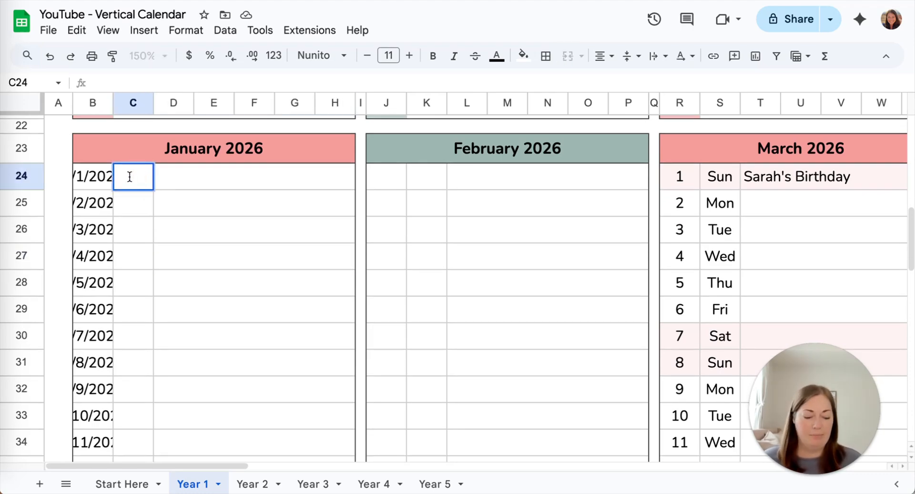
text(=)
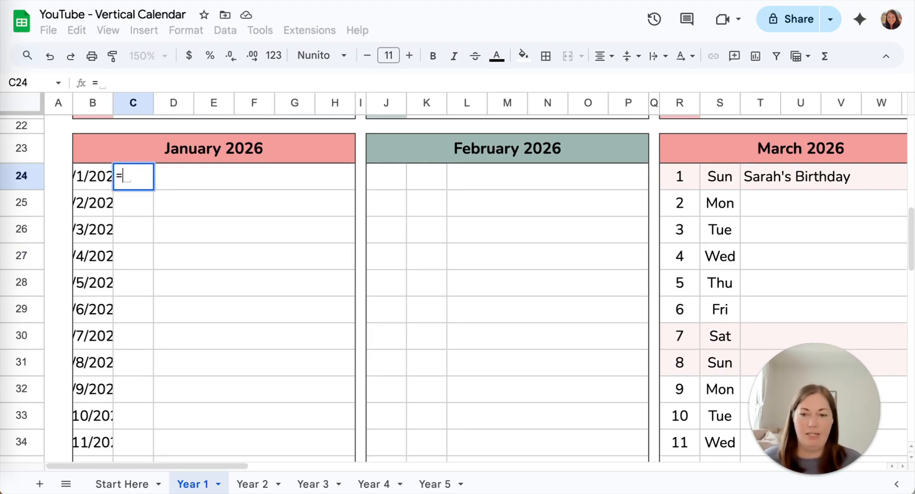
click(93, 180)
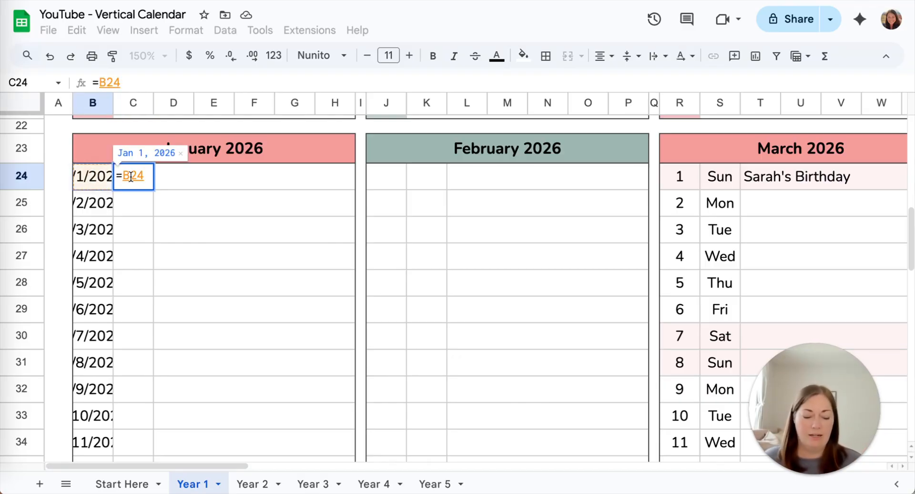
key(Return)
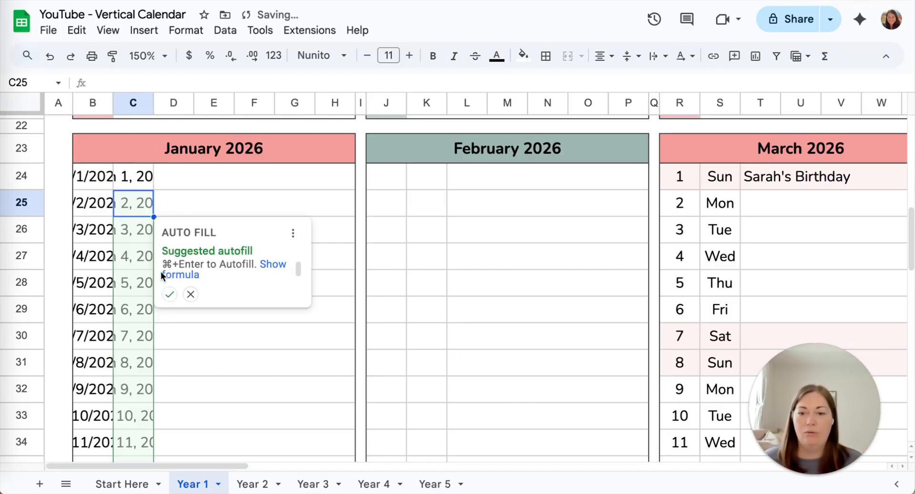
click(191, 295)
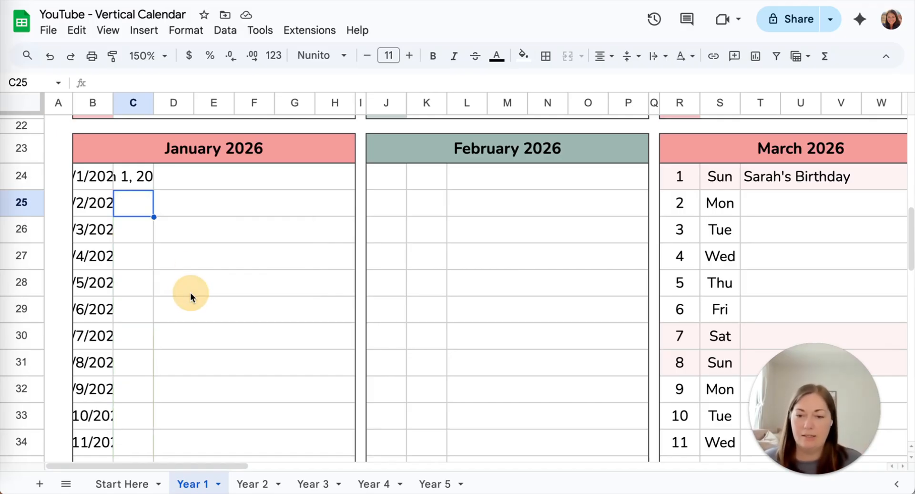
Step: Inspect the formulas in C24 and B24 of the January 2026 list without changing them
click(137, 178)
double_click(137, 178)
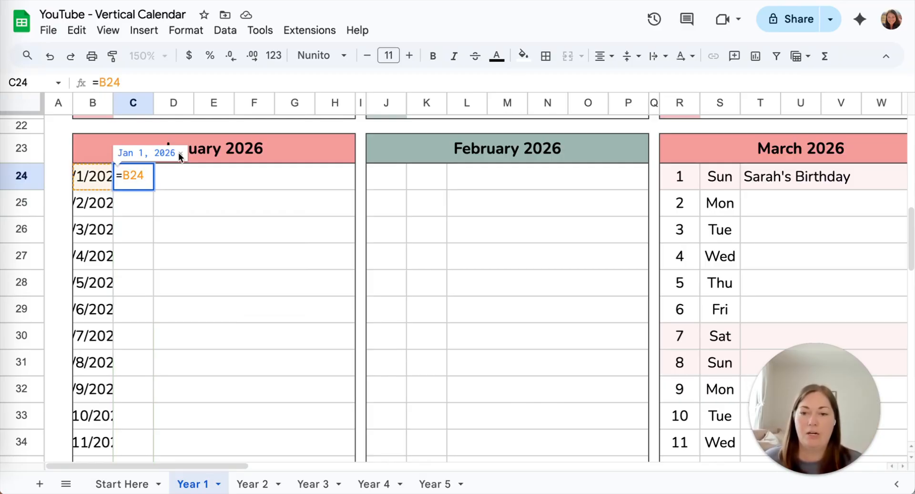
double_click(96, 176)
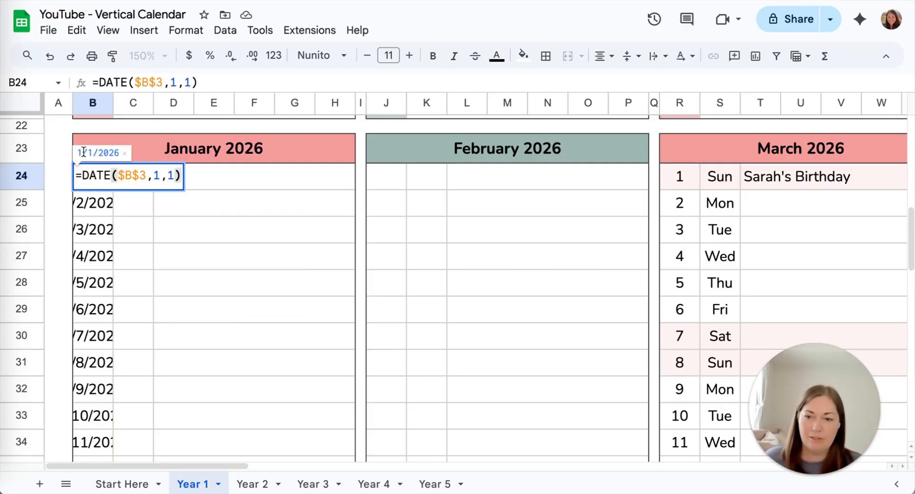
click(123, 205)
click(132, 180)
double_click(133, 180)
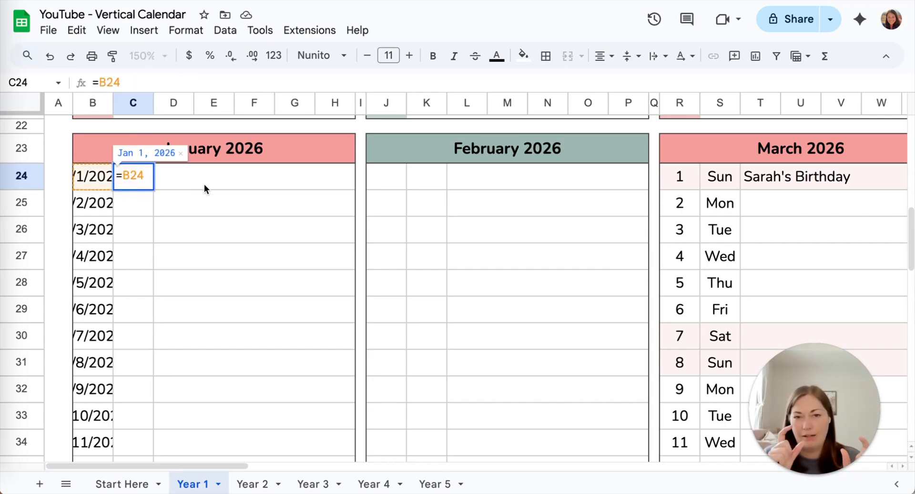
key(Return)
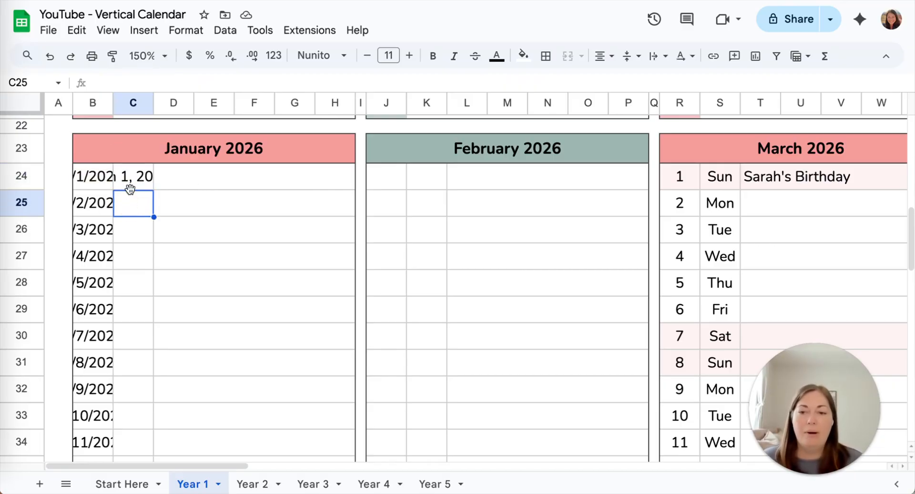
Step: Fill the =B24 formula from C24 down to C54 and check the copied dates in the January 2026 list
click(133, 181)
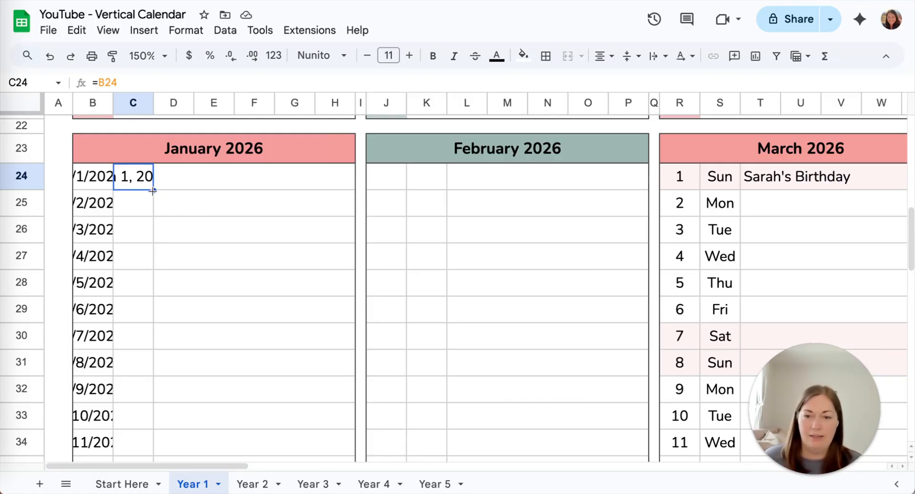
drag(153, 190, 136, 232)
scroll(136, 235, up, 8)
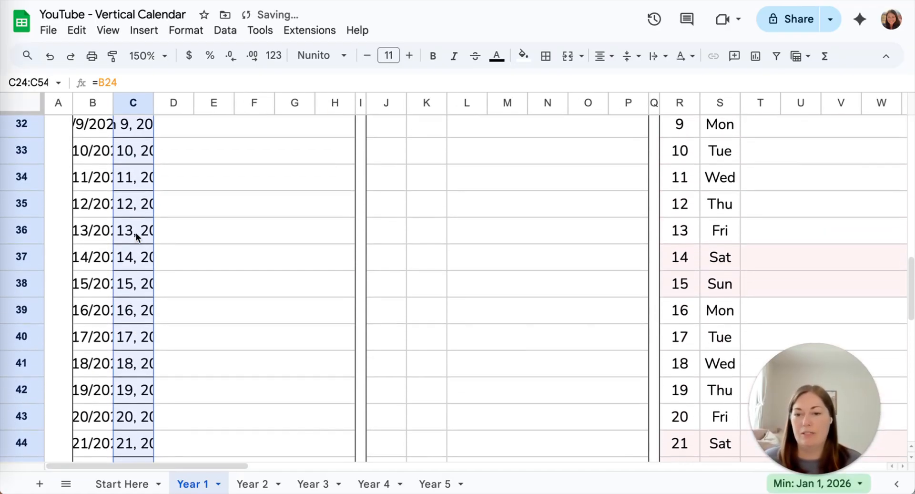
scroll(136, 236, up, 3)
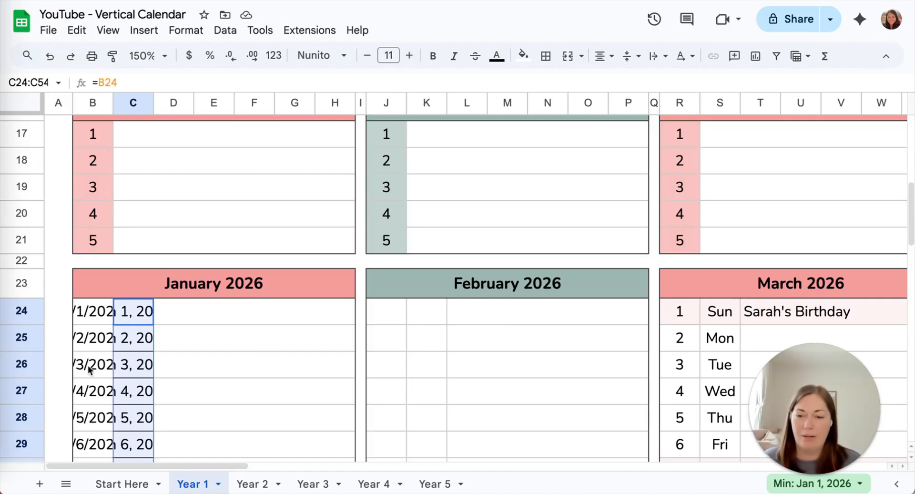
scroll(187, 336, down, 10)
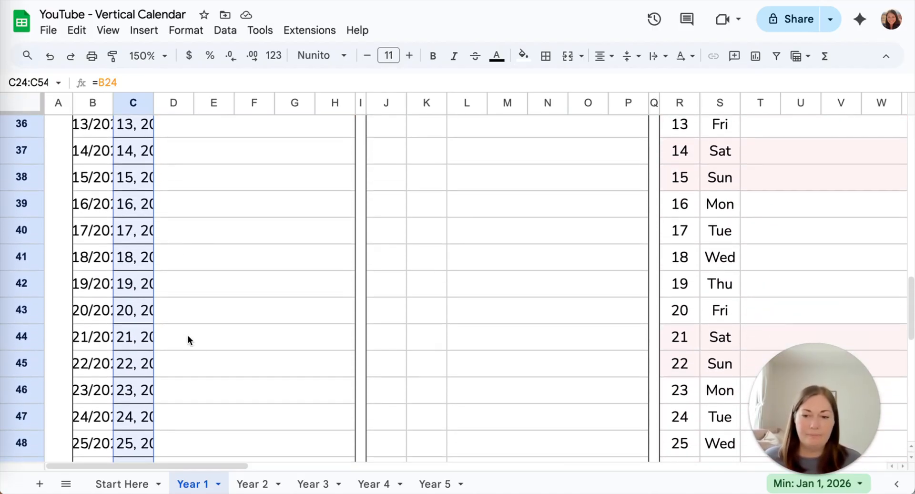
scroll(158, 343, down, 1)
scroll(153, 302, up, 6)
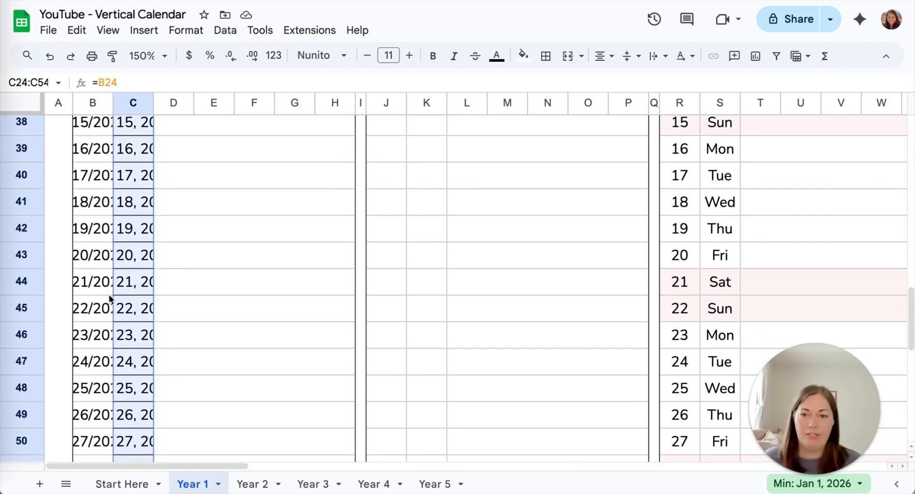
click(177, 286)
scroll(177, 286, up, 3)
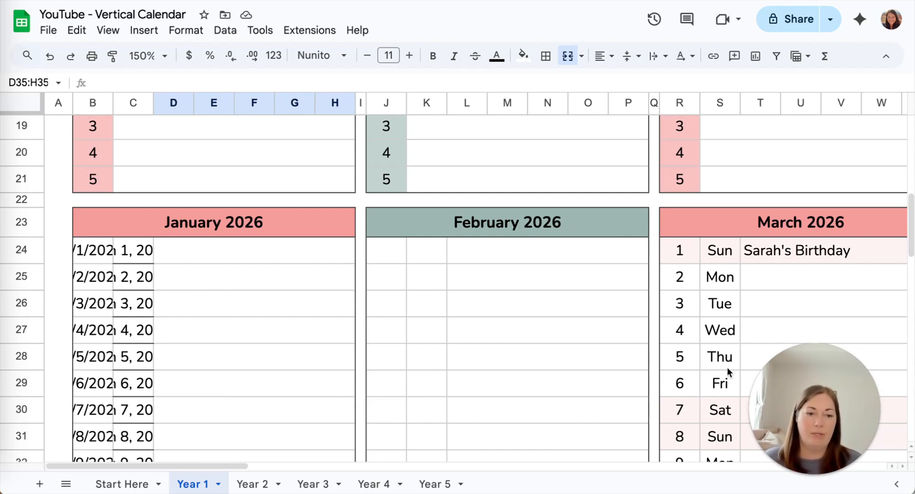
Step: Select the January 2026 dates in B24:B54 and open the custom date and time formats for them
click(80, 249)
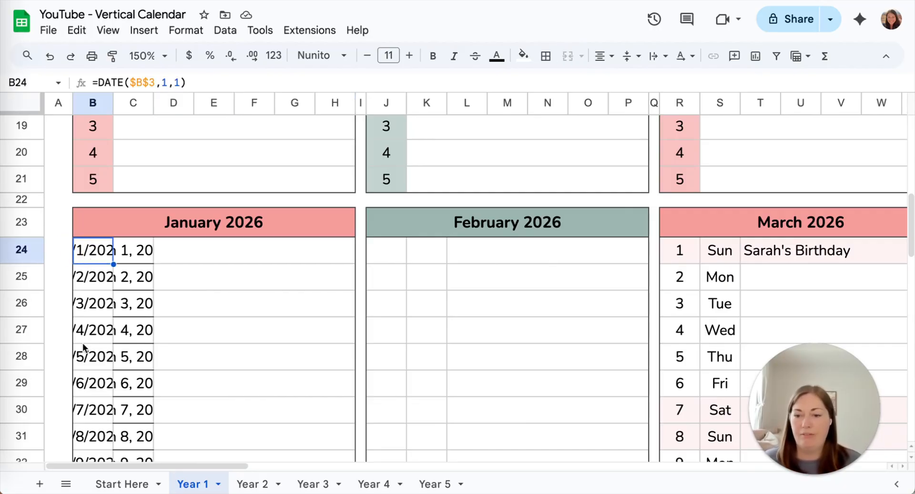
scroll(84, 347, down, 10)
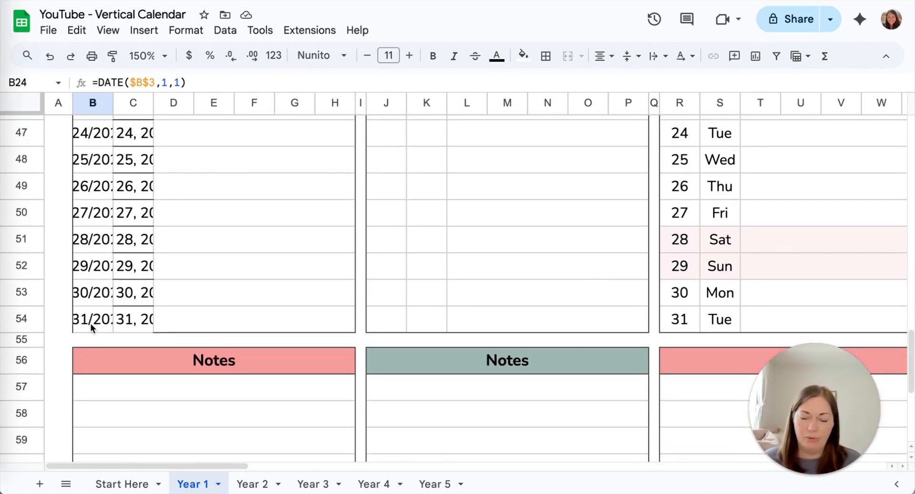
shift+click(89, 325)
scroll(106, 208, up, 8)
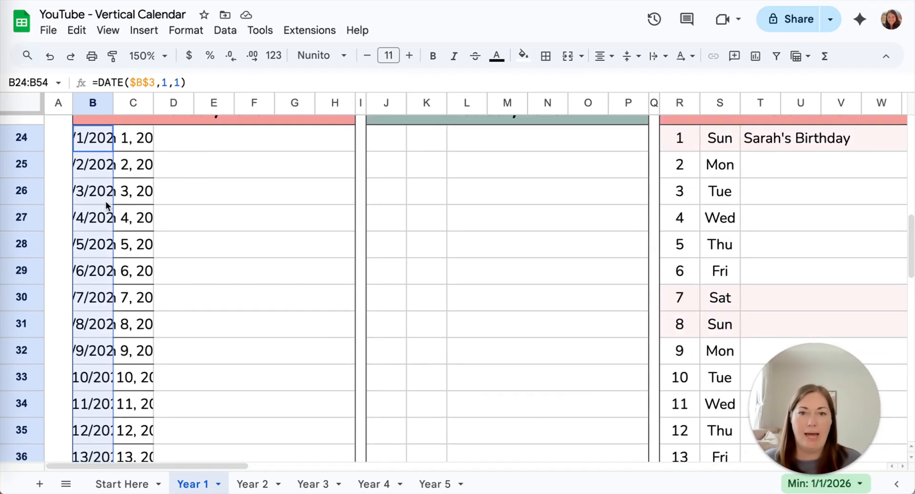
scroll(106, 206, up, 1)
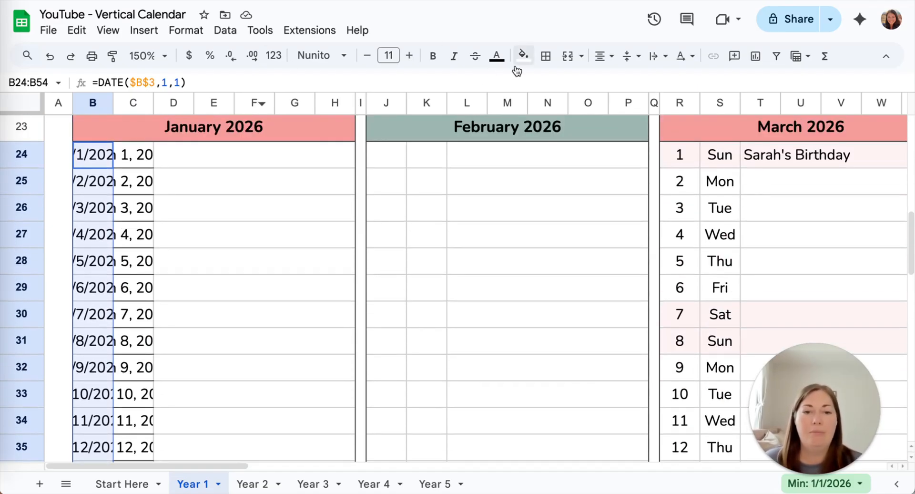
click(186, 32)
mouse_move(215, 86)
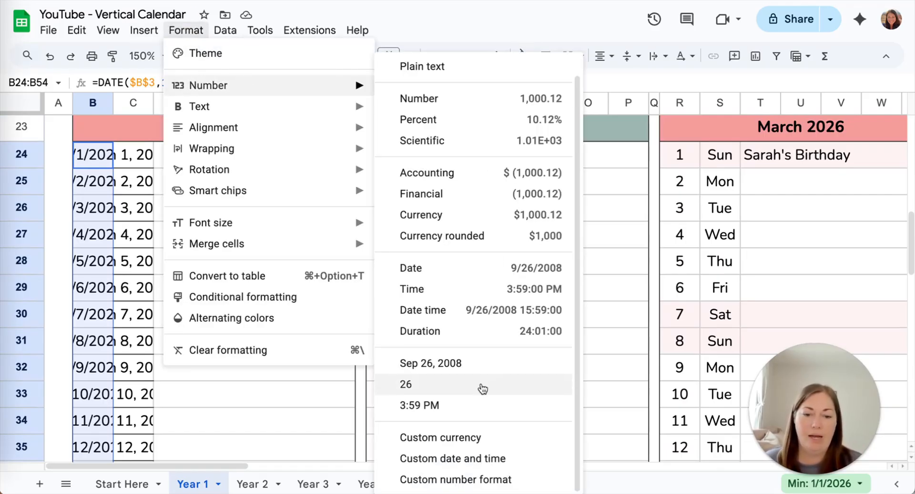
click(454, 459)
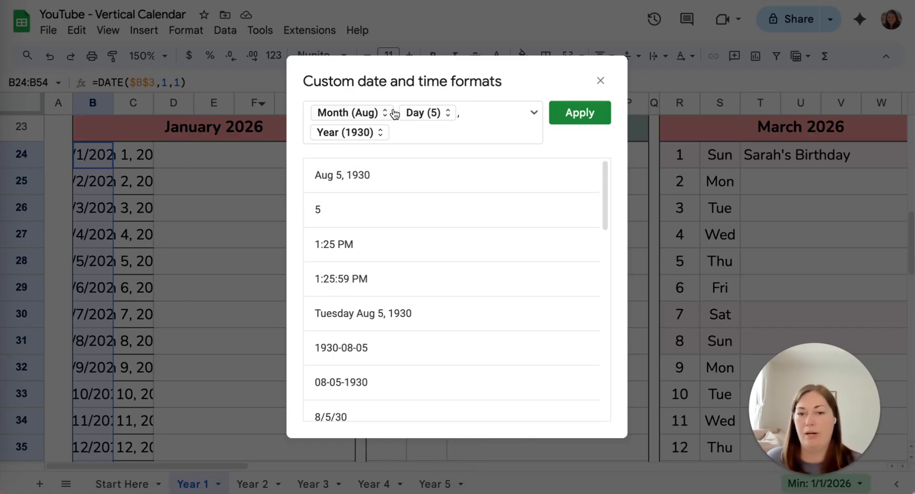
Step: Replace the preset format elements with a single Day without leading zero (5) and apply it to B24:B54
click(400, 132)
key(BackSpace)
key(BackSpace)
key(BackSpace)
key(BackSpace)
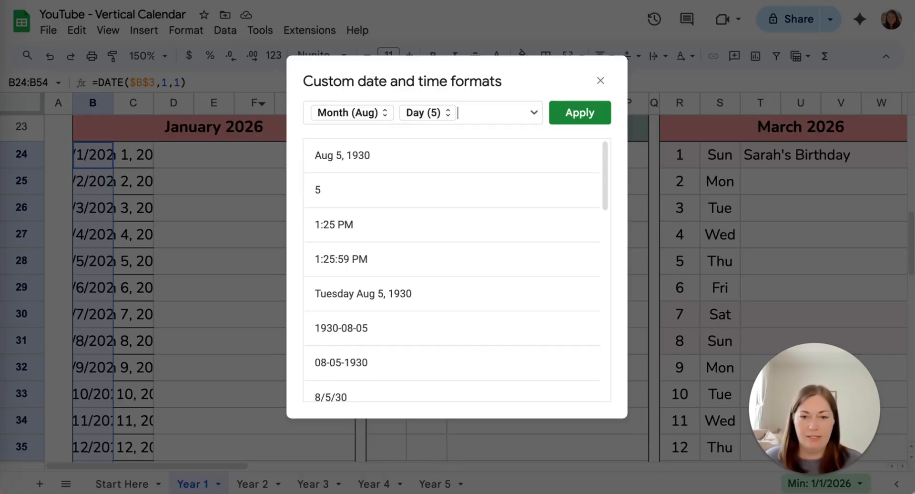
click(534, 112)
click(563, 150)
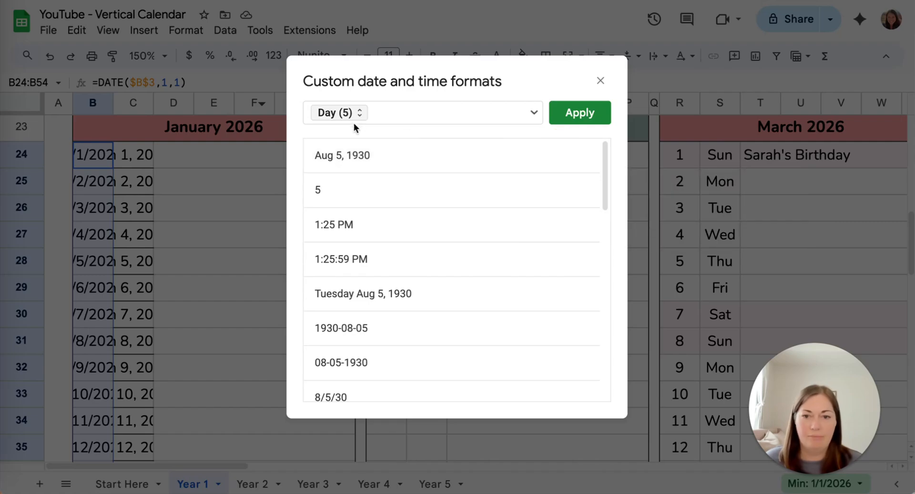
click(344, 115)
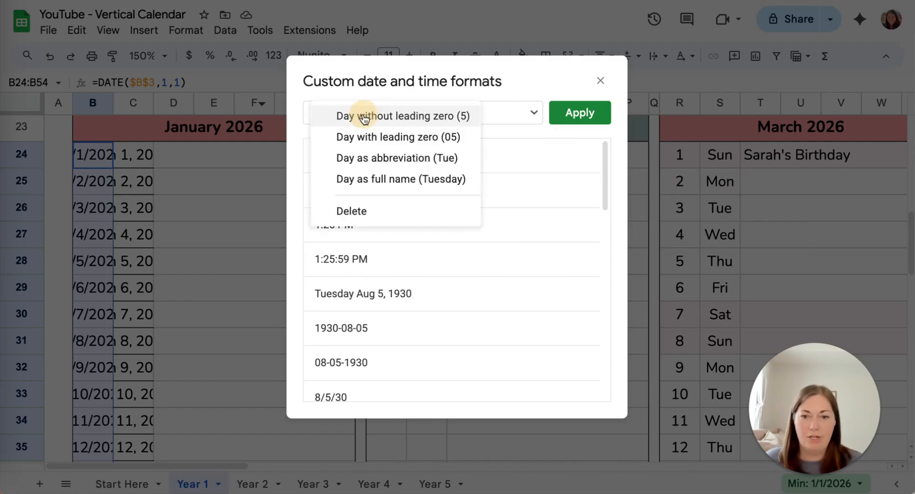
click(465, 115)
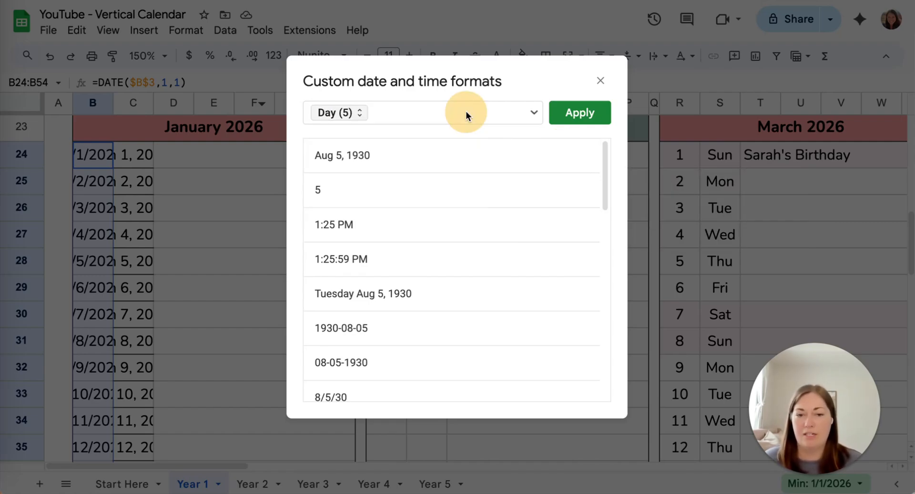
click(566, 116)
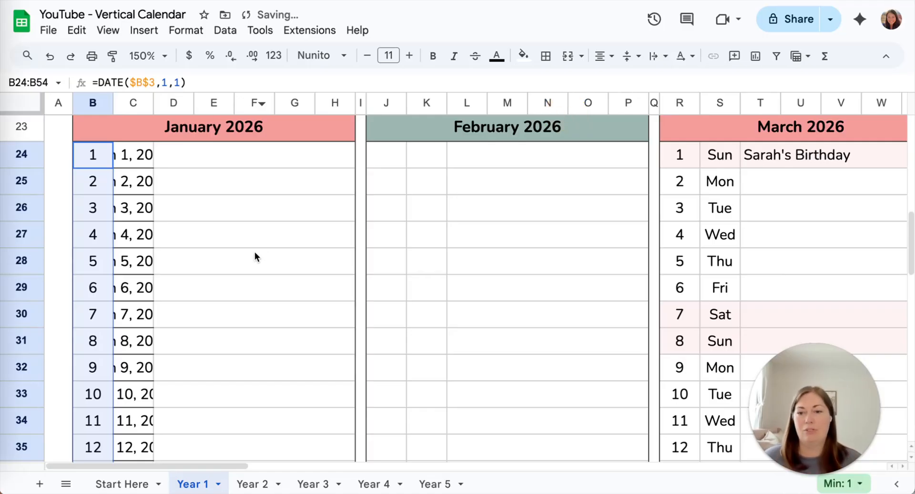
Step: Check the January day numbers and the formulas in B24, B25 and B26, and compare them with the March 2026 list
scroll(96, 243, down, 10)
scroll(96, 242, up, 10)
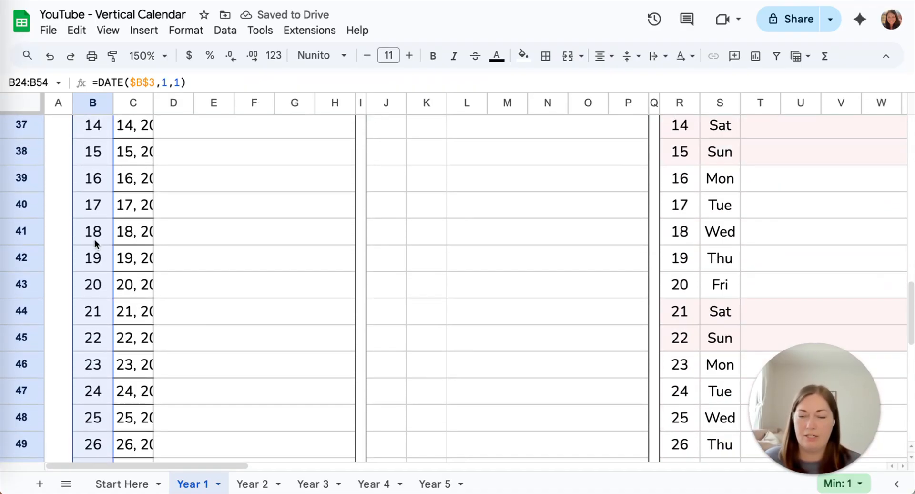
click(89, 178)
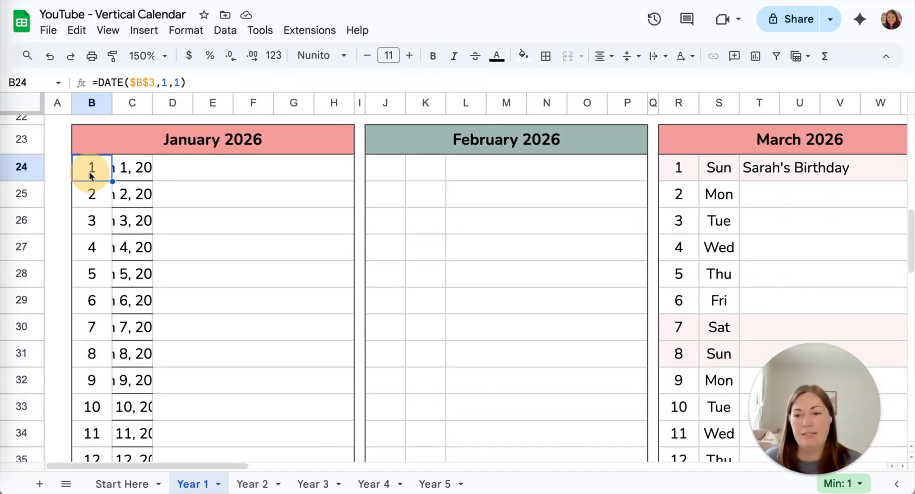
double_click(90, 174)
click(83, 194)
double_click(83, 194)
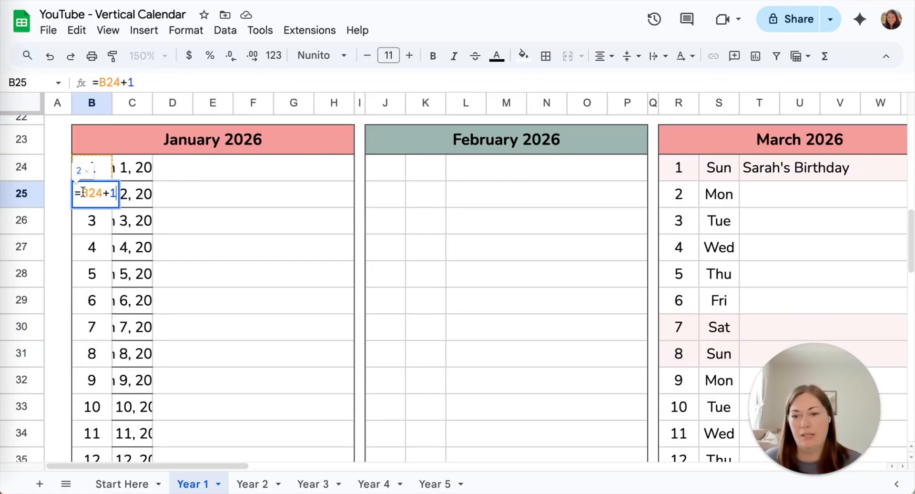
click(91, 220)
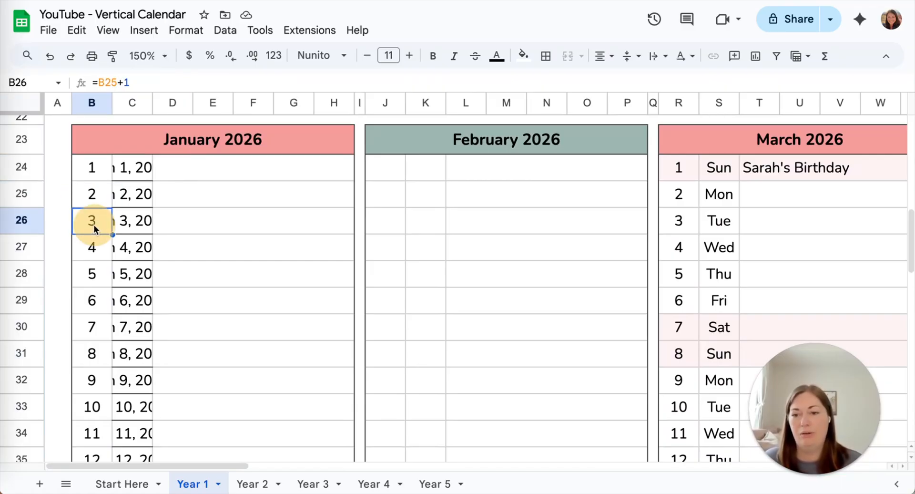
click(94, 187)
click(93, 175)
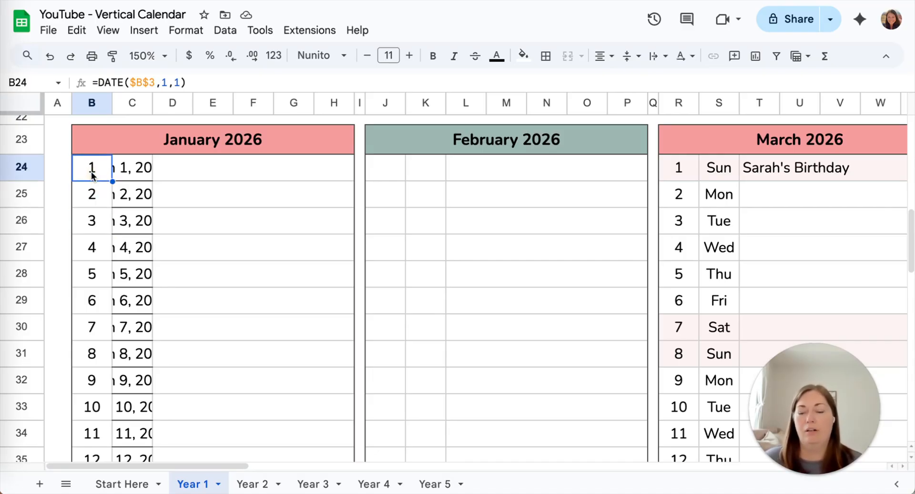
scroll(91, 171, up, 2)
scroll(91, 172, down, 3)
scroll(90, 172, right, 2)
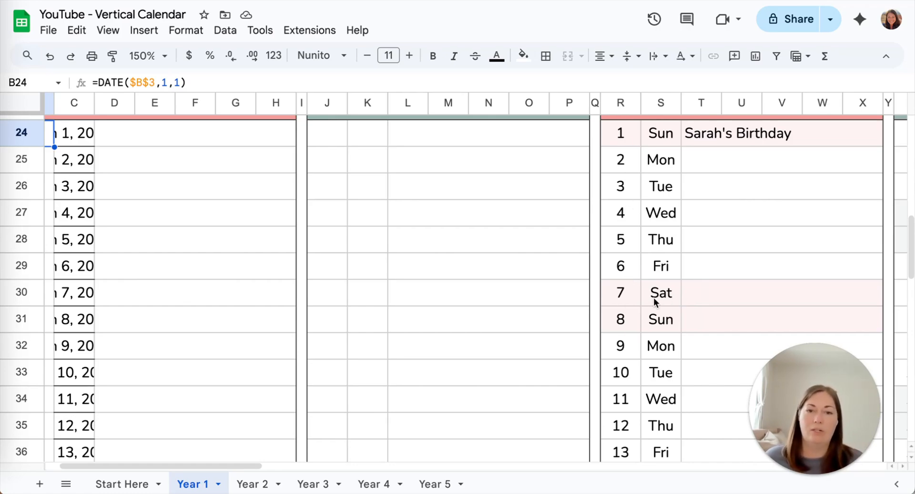
scroll(508, 312, left, 2)
scroll(508, 313, up, 1)
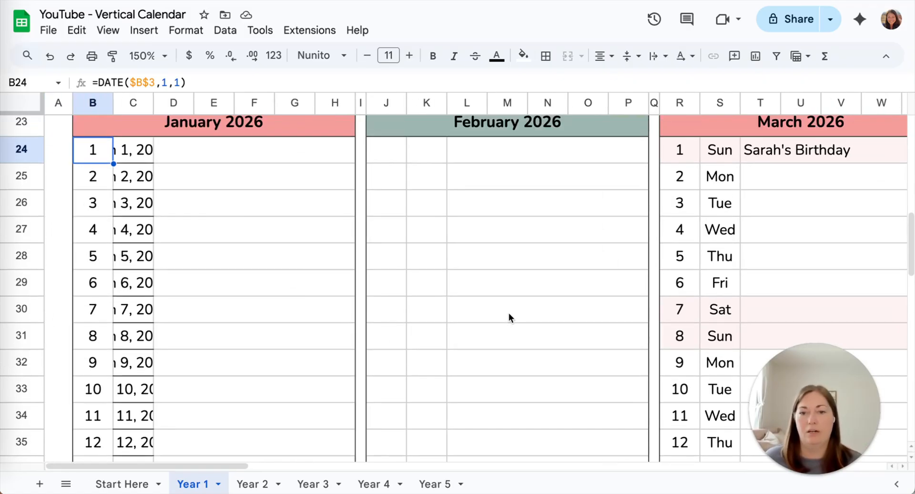
Step: Select C24:C54, the January 2026 weekday column, and open the custom date and time formats for it
click(141, 159)
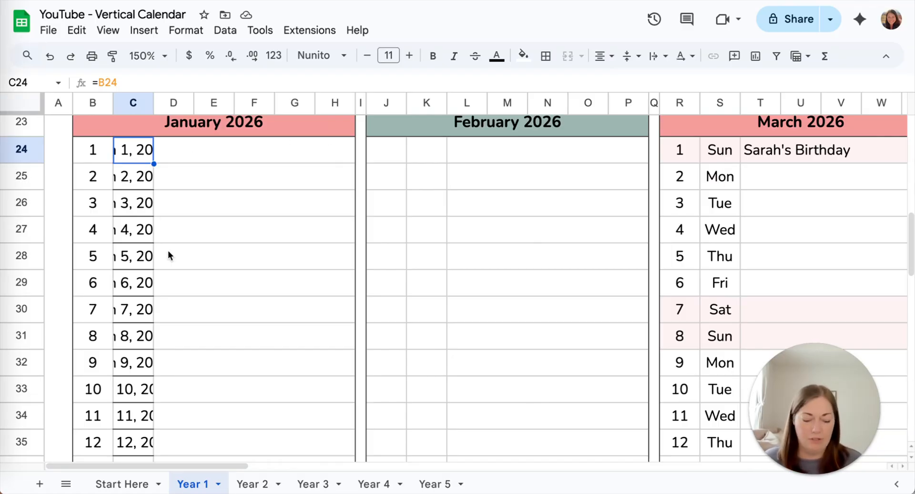
scroll(168, 250, down, 10)
shift+click(127, 241)
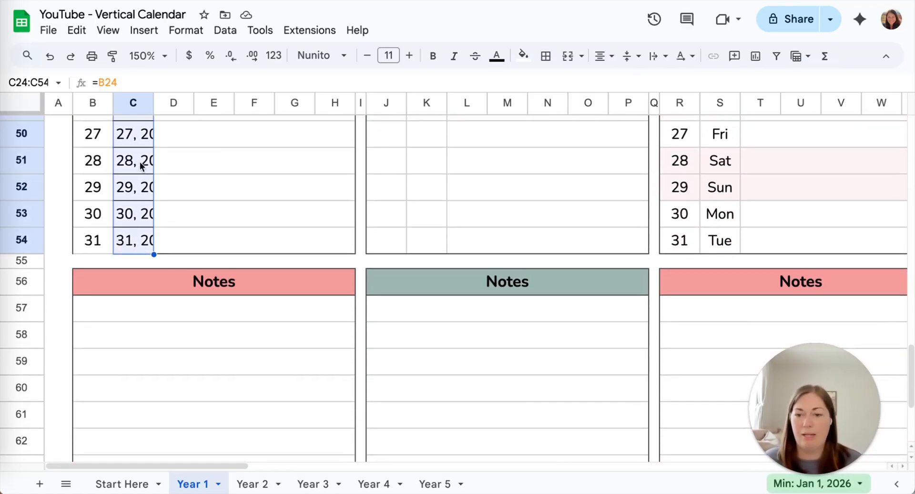
scroll(140, 171, up, 15)
click(183, 31)
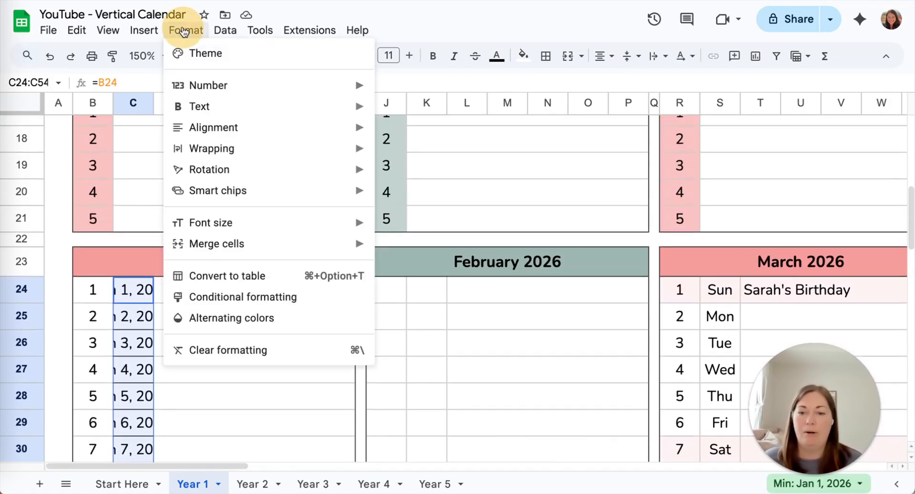
mouse_move(238, 86)
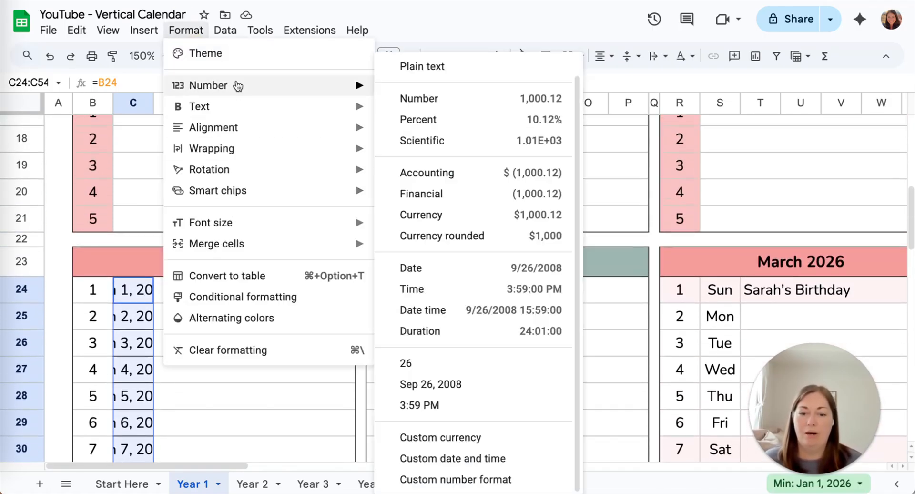
click(435, 456)
Step: Clear the preset format elements, add Day as abbreviation (Tue), and apply that format to C24:C54
click(408, 128)
key(BackSpace)
key(BackSpace)
key(BackSpace)
key(BackSpace)
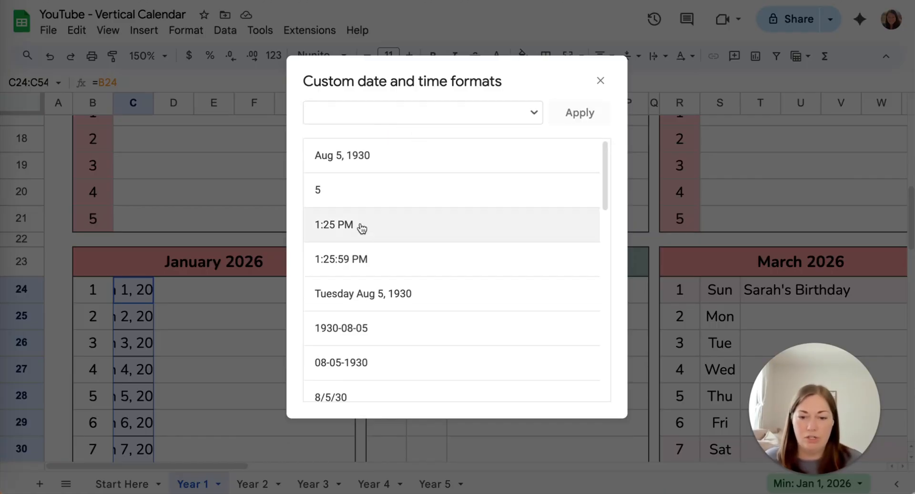
scroll(362, 227, down, 10)
scroll(362, 228, up, 10)
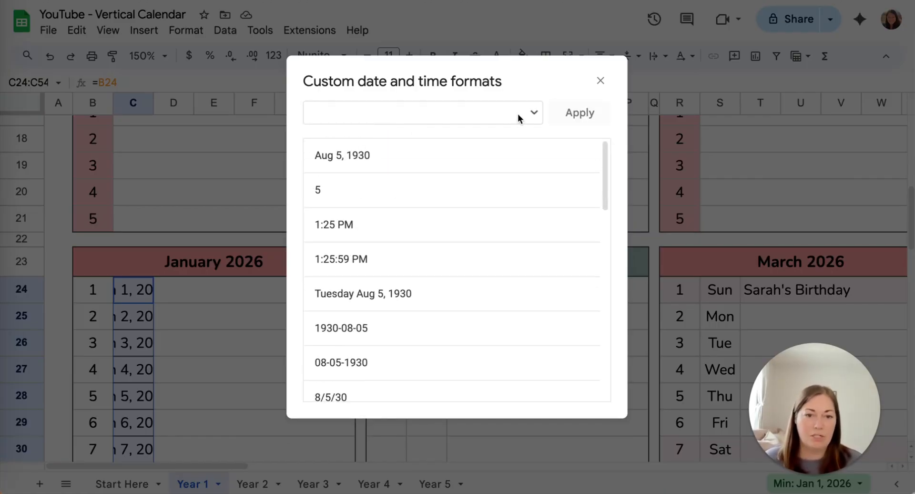
click(534, 113)
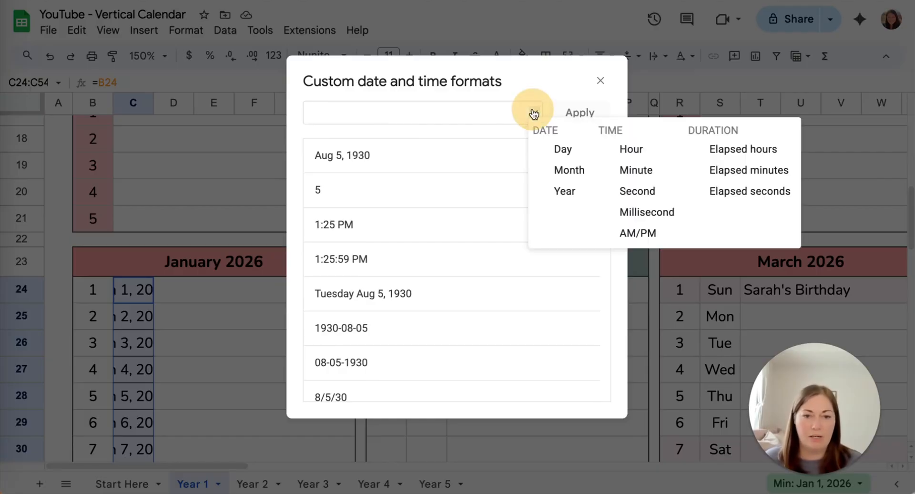
click(562, 150)
click(360, 116)
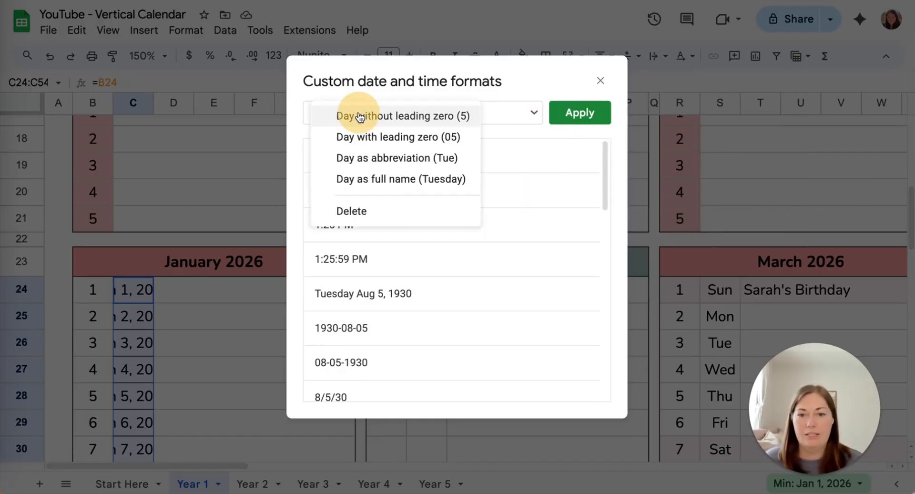
click(404, 159)
click(572, 114)
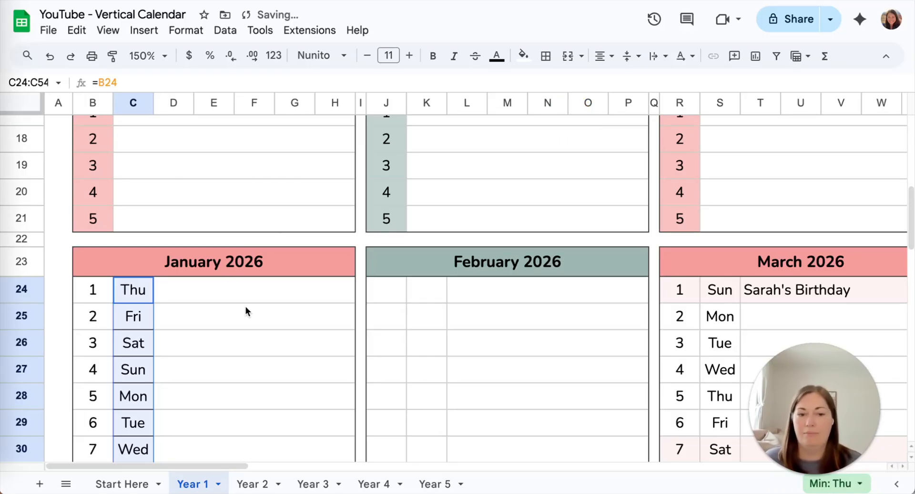
Step: Check the weekday abbreviations down the January 2026 list and the formula behind C24
scroll(228, 319, down, 3)
click(167, 257)
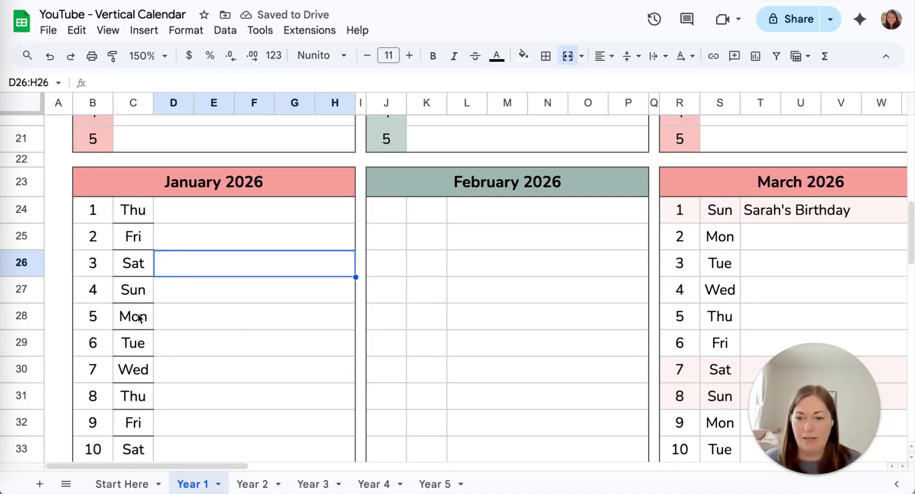
scroll(138, 316, down, 5)
scroll(138, 316, up, 10)
scroll(138, 316, down, 5)
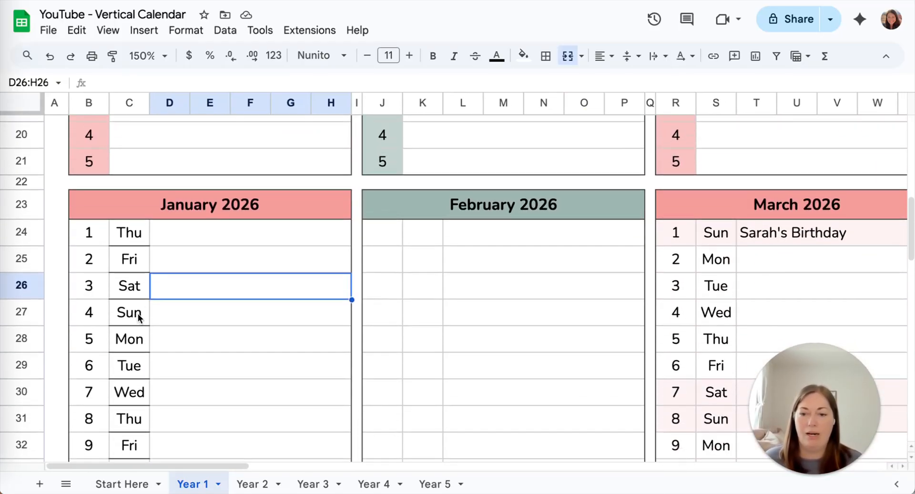
scroll(139, 316, down, 1)
click(127, 215)
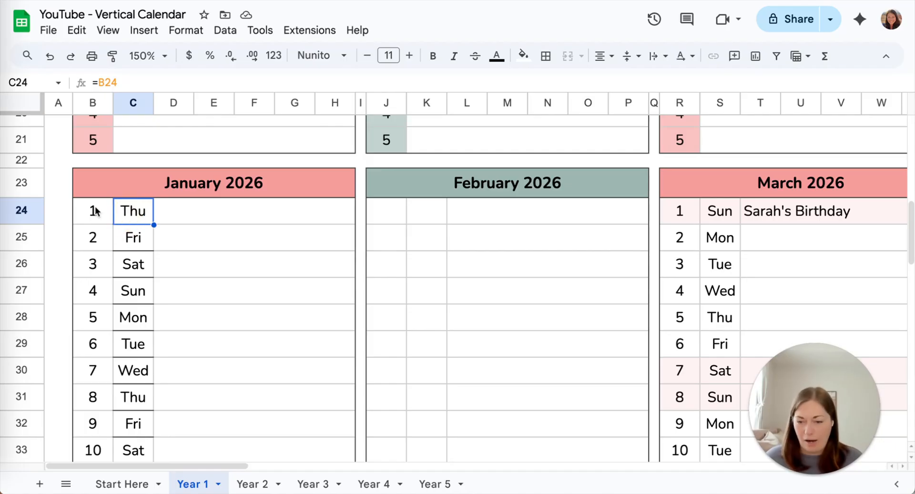
click(165, 348)
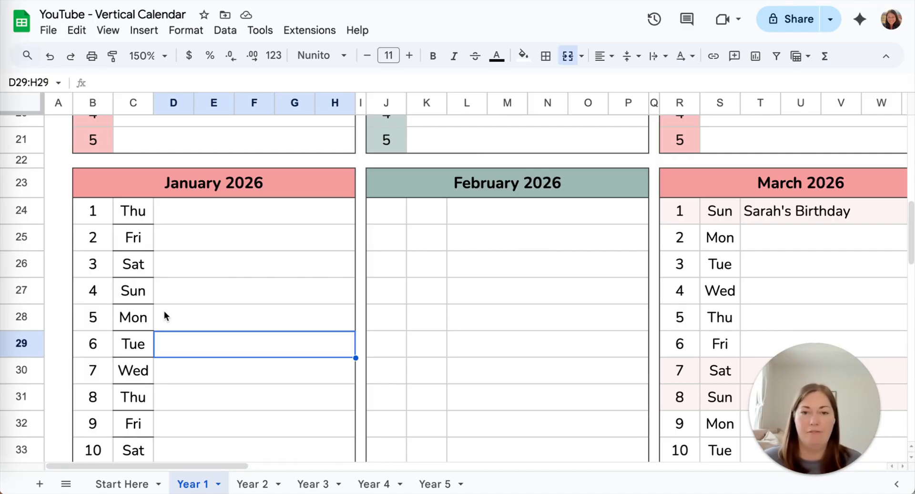
Step: Change the starting year on the Start Here sheet to 2027
scroll(198, 264, up, 10)
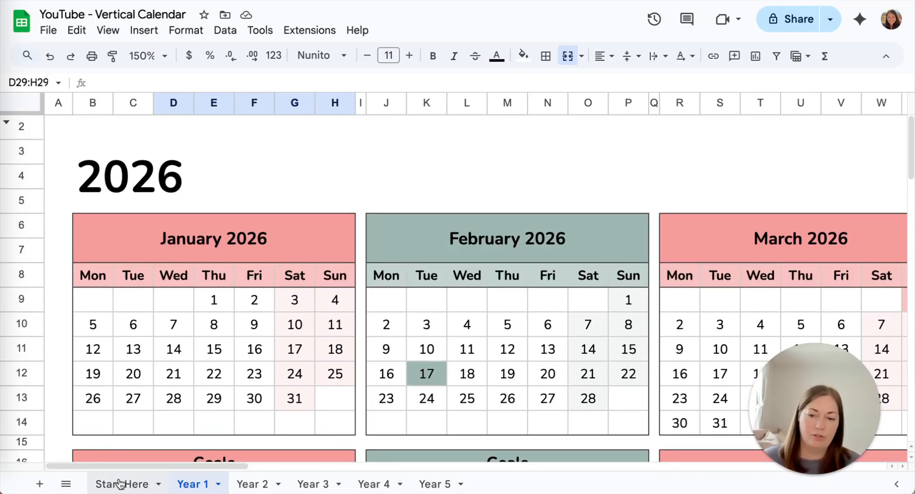
click(156, 468)
scroll(696, 243, right, 5)
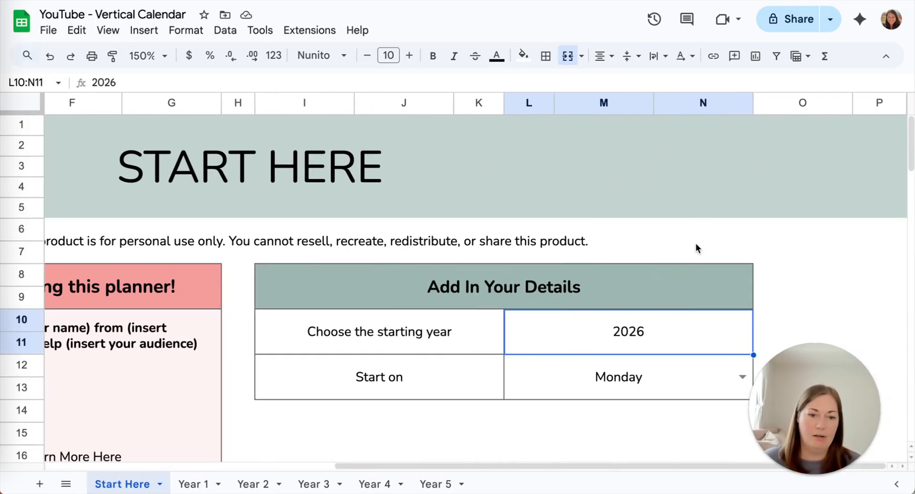
double_click(658, 339)
key(BackSpace)
text(7)
key(Return)
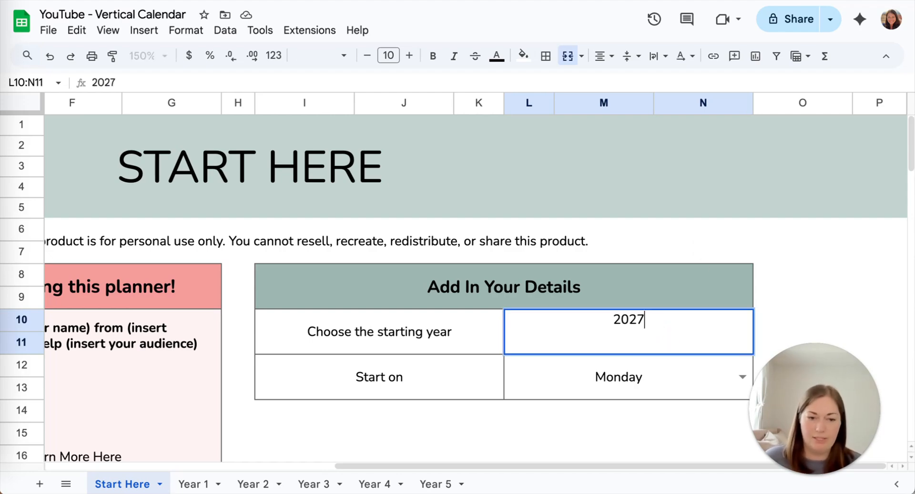
Step: Check the January 2027 day list on the Year 1 sheet, undo the starting-year change and return to Year 1
click(193, 483)
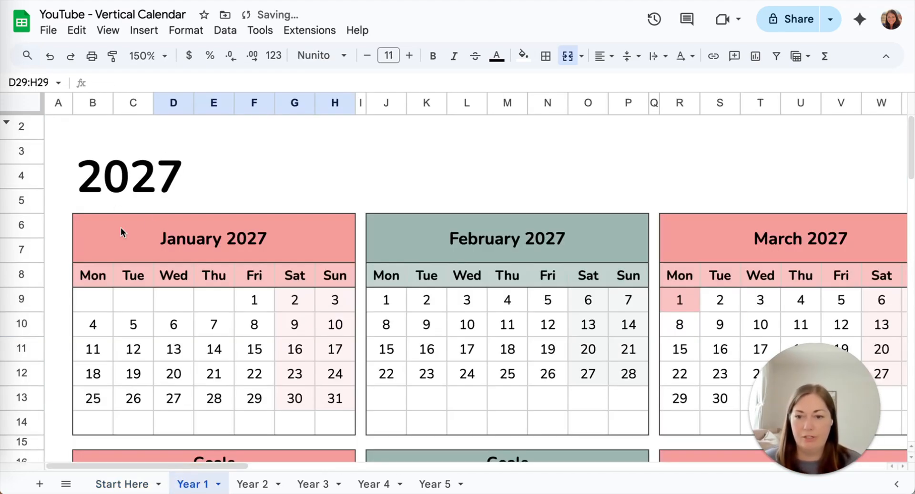
scroll(155, 259, down, 10)
scroll(155, 258, down, 1)
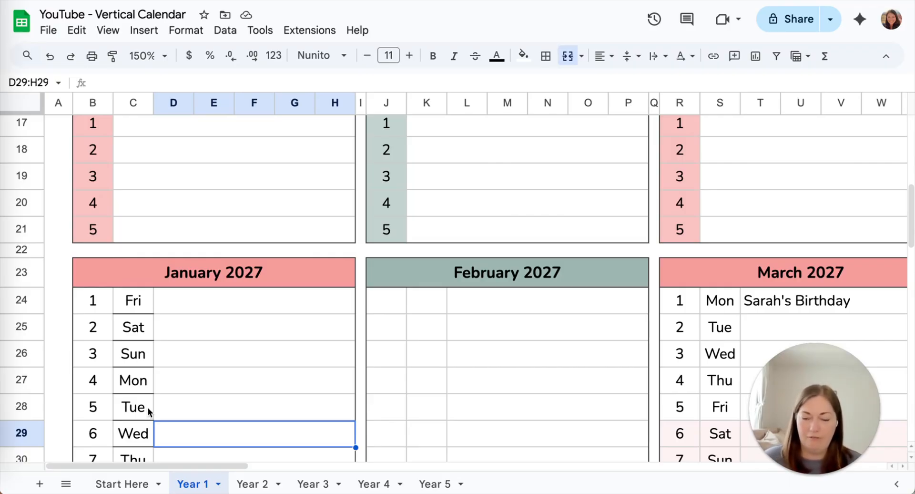
key(alt+Up)
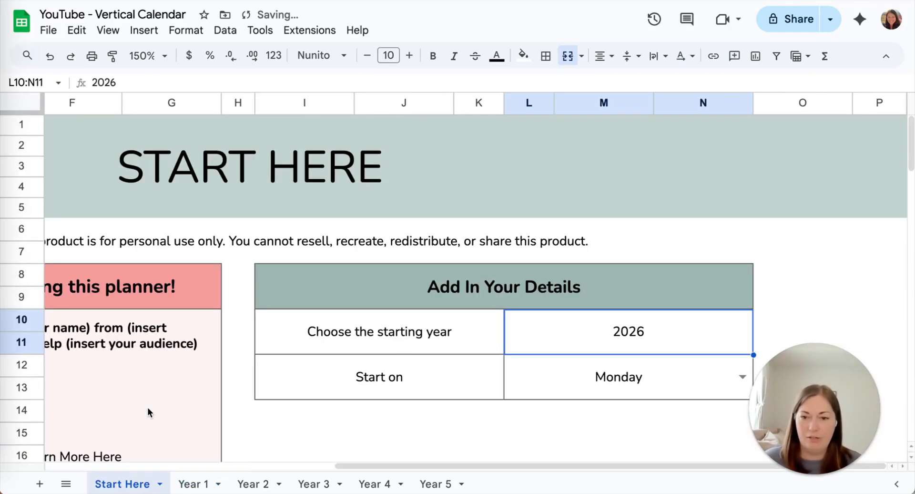
click(190, 484)
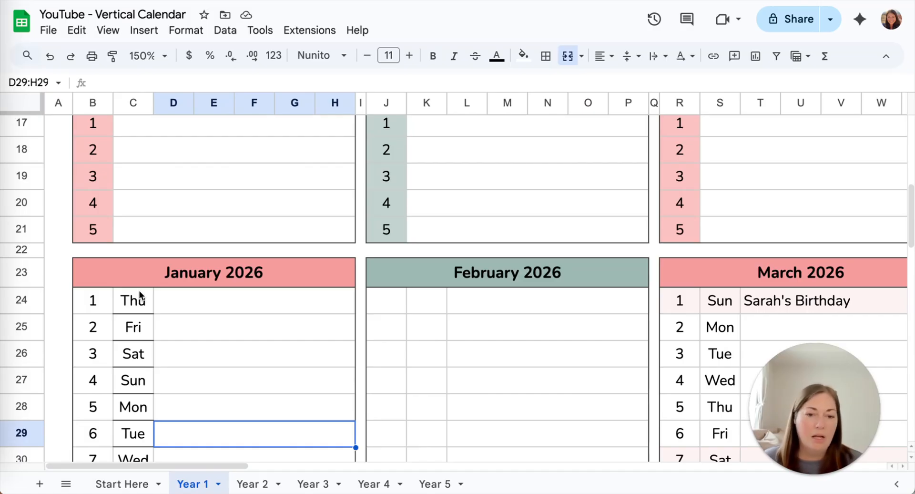
Step: Begin a DATE formula in J24, the first February 2026 day cell, using the absolute reference $B$3 as the year
click(387, 309)
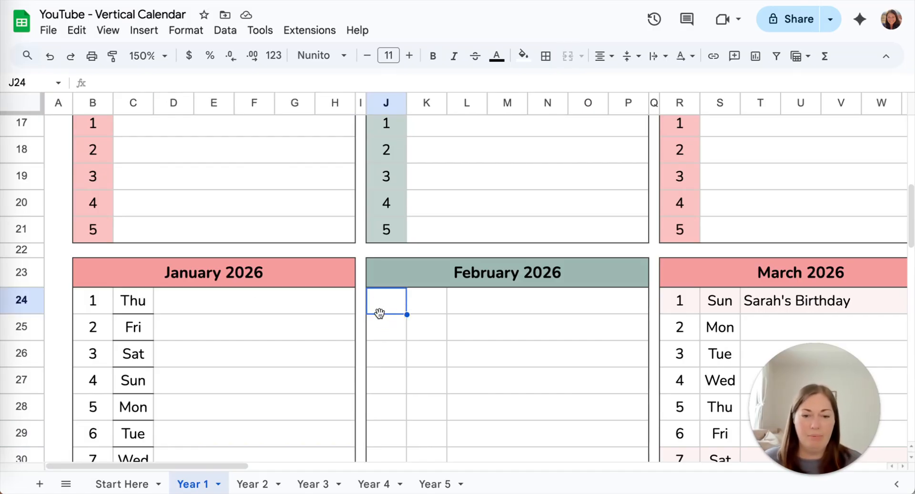
scroll(379, 314, down, 5)
scroll(379, 315, right, 2)
scroll(379, 313, down, 7)
scroll(380, 313, left, 1)
scroll(379, 313, up, 9)
scroll(379, 312, left, 1)
click(382, 268)
double_click(382, 269)
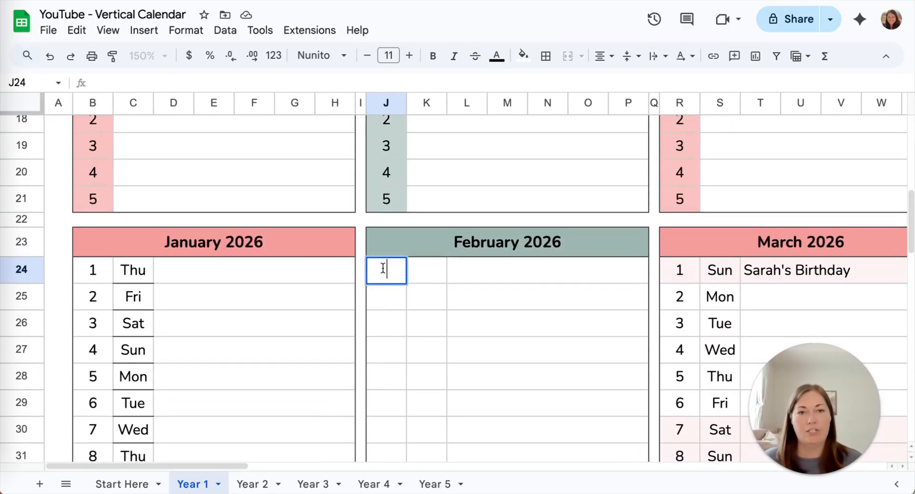
text(=date)
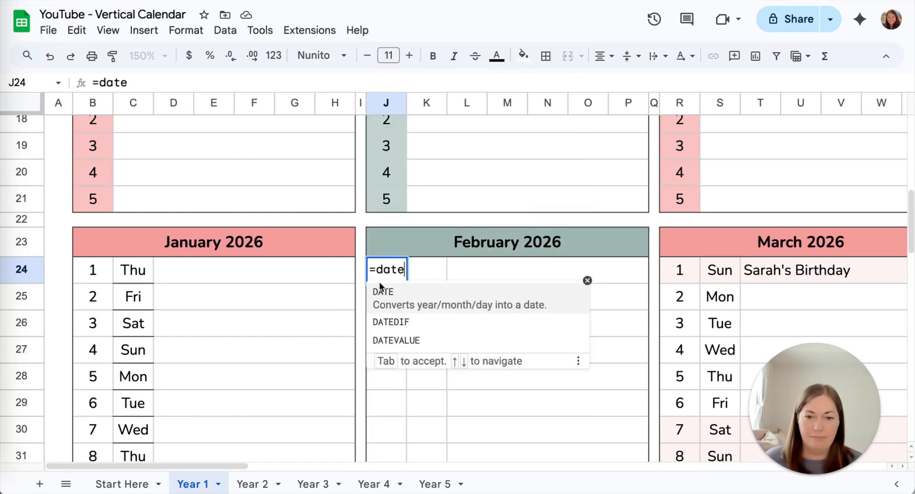
click(380, 289)
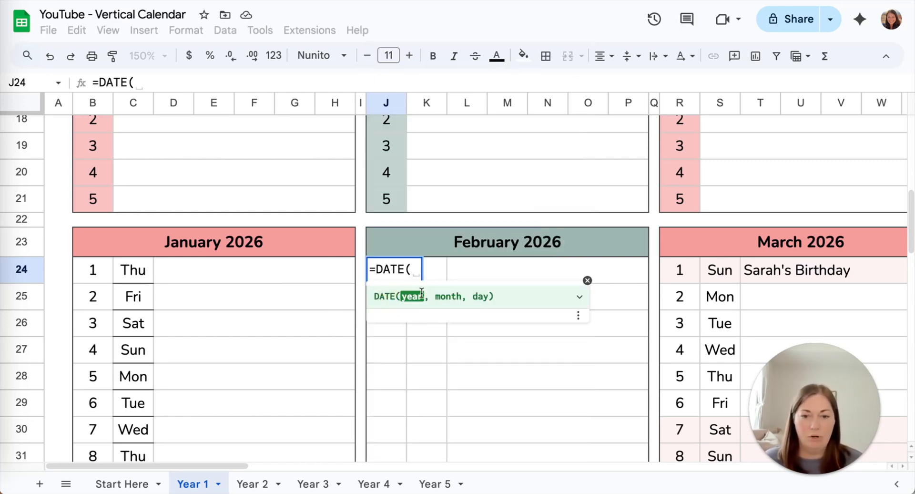
scroll(191, 157, up, 5)
scroll(122, 140, up, 2)
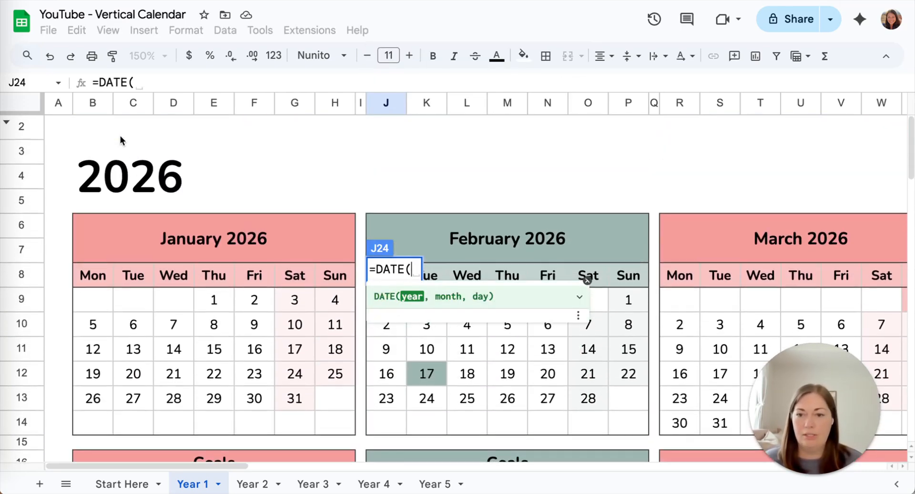
click(110, 165)
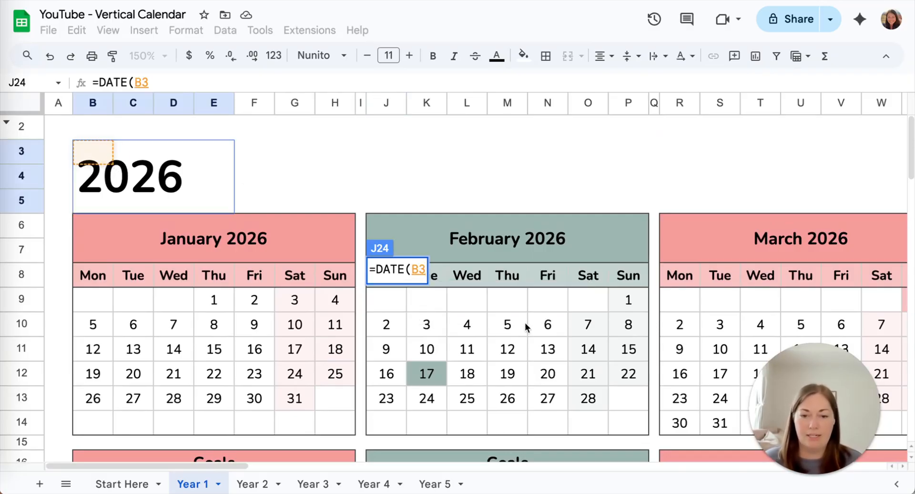
key(F4)
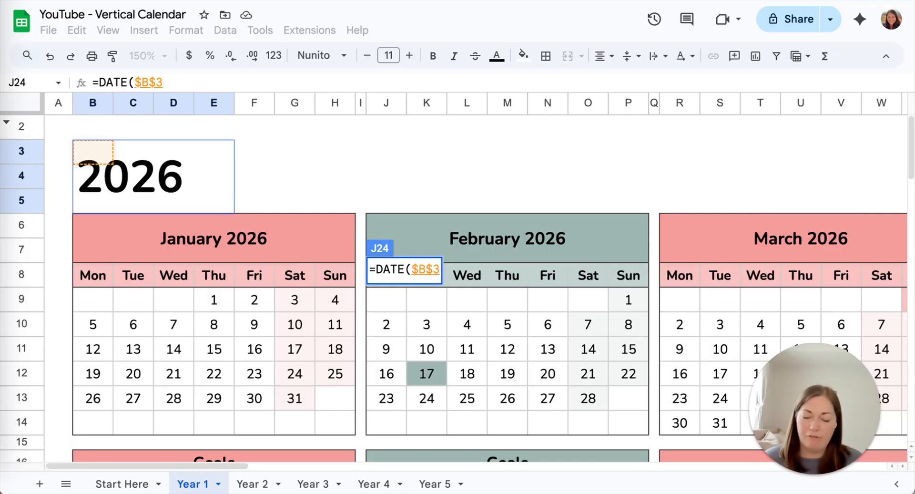
Step: Complete the DATE formula in J24 with month 2 and day 1 as =DATE($B$3,2,1)
text(,)
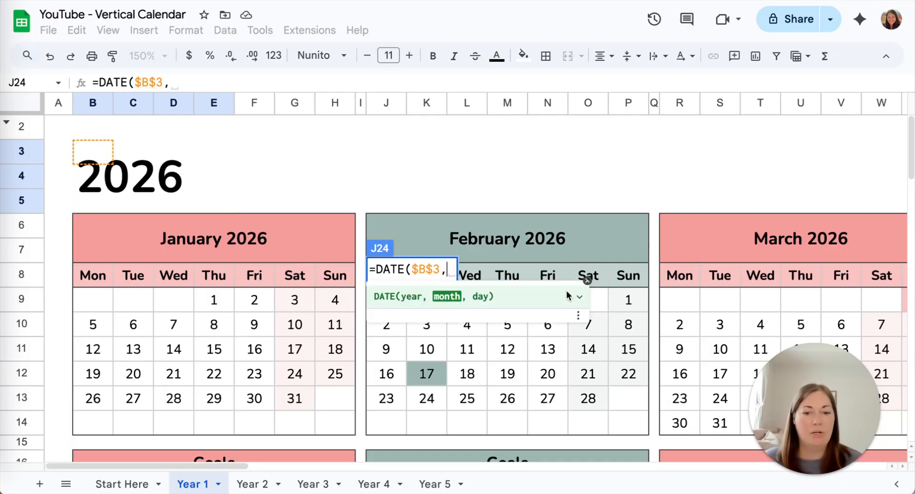
scroll(501, 387, down, 4)
scroll(499, 381, down, 6)
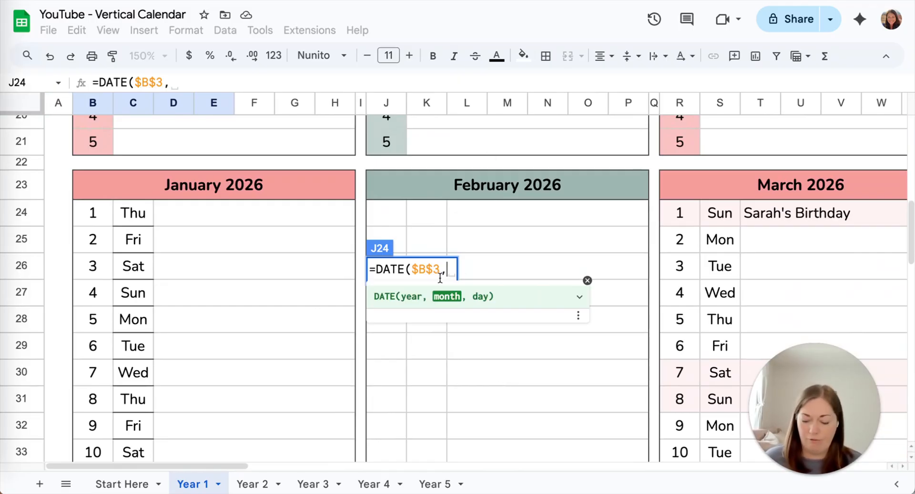
text(2,)
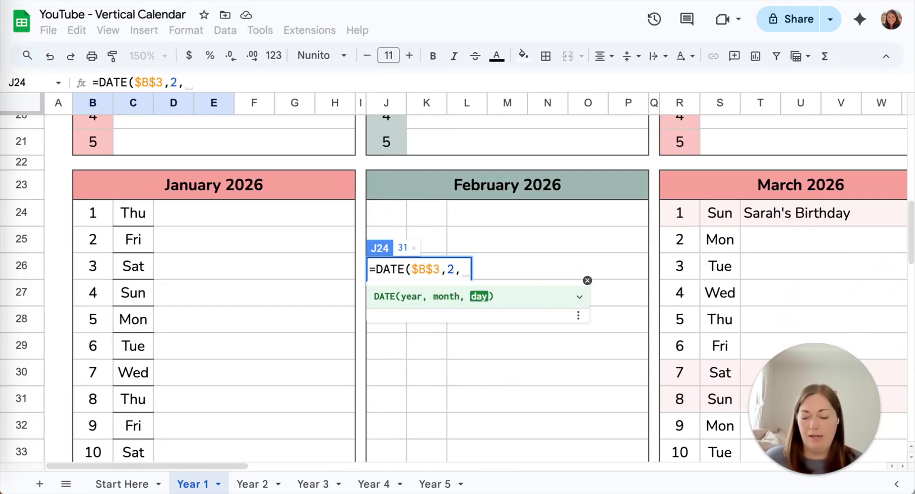
text(1))
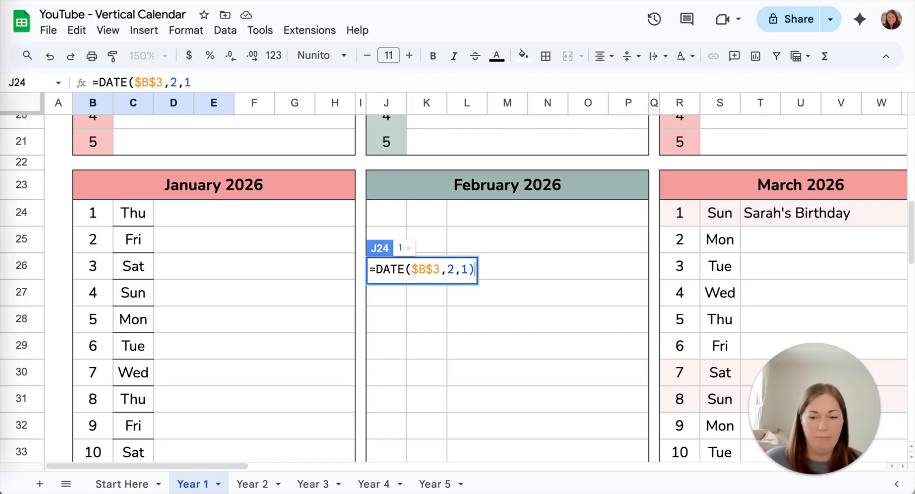
key(Return)
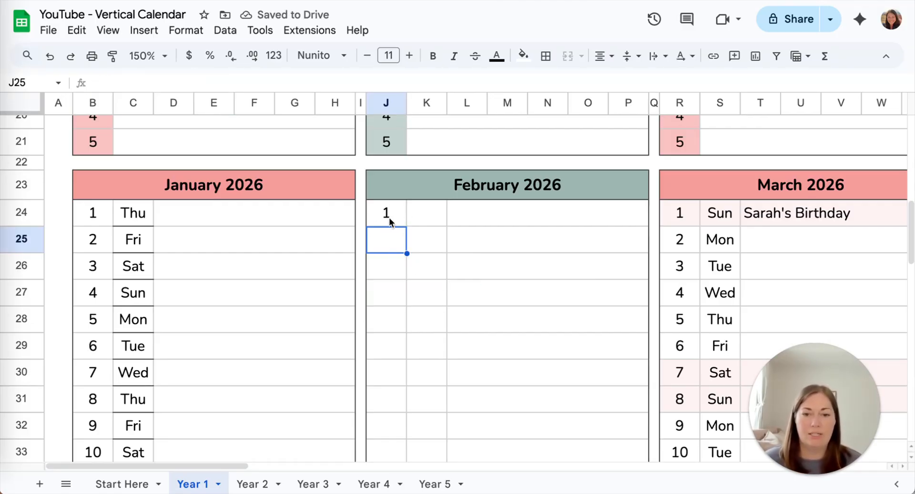
Step: Review the DATE formula in J24 and the year heading that it references
double_click(386, 216)
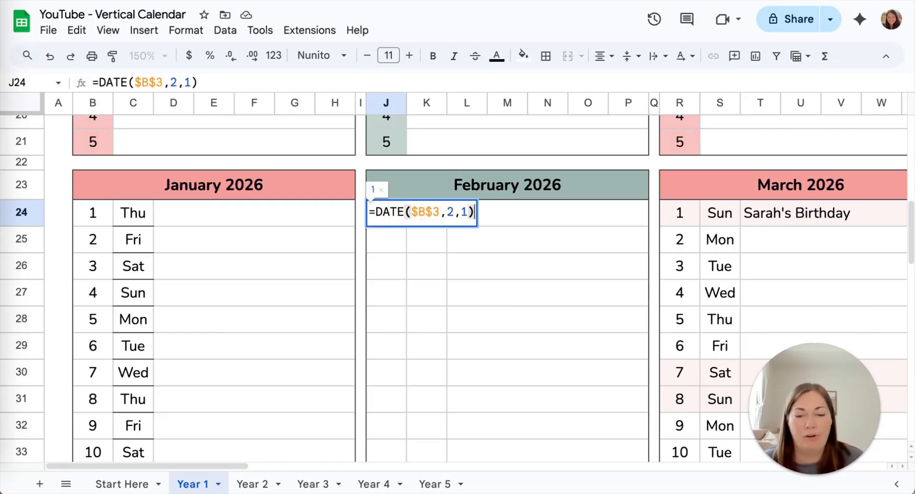
key(Return)
scroll(344, 215, up, 10)
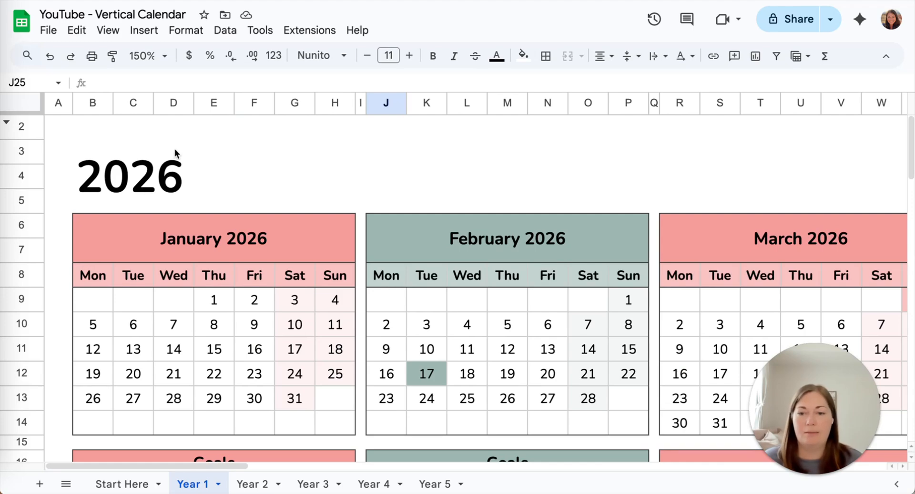
scroll(214, 228, down, 10)
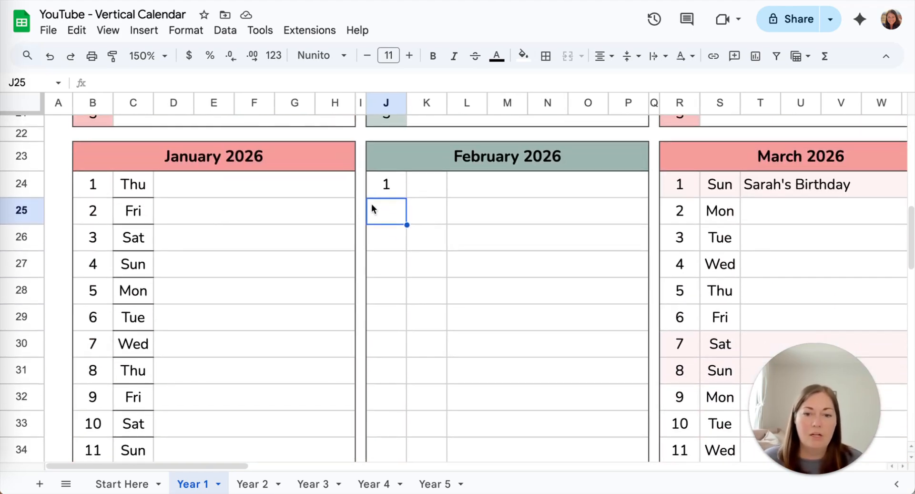
Step: Try filling the DATE formula from J24 down to J54, and undo the fill
click(384, 184)
drag(406, 199, 393, 410)
scroll(405, 346, down, 7)
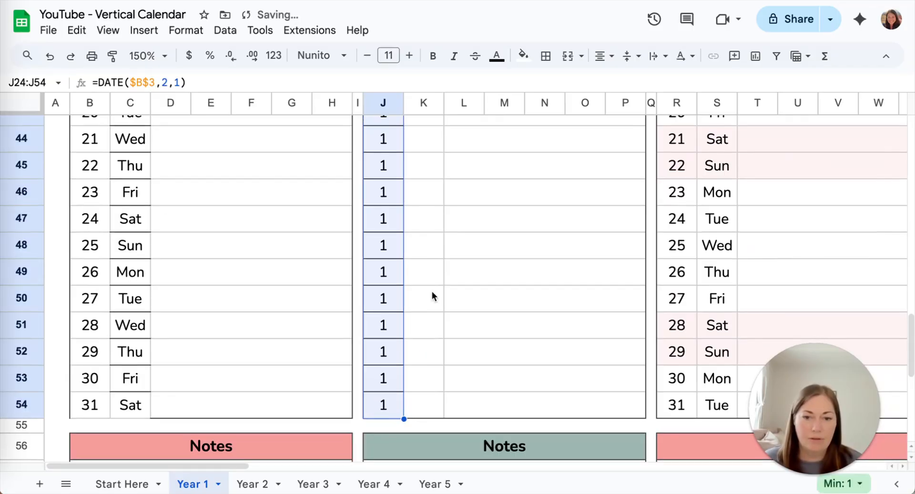
scroll(432, 295, up, 12)
key(ctrl+z)
Step: Enter the formula =J24+1 in J25 for the second February day and select that cell
scroll(431, 296, down, 1)
click(382, 293)
text(=)
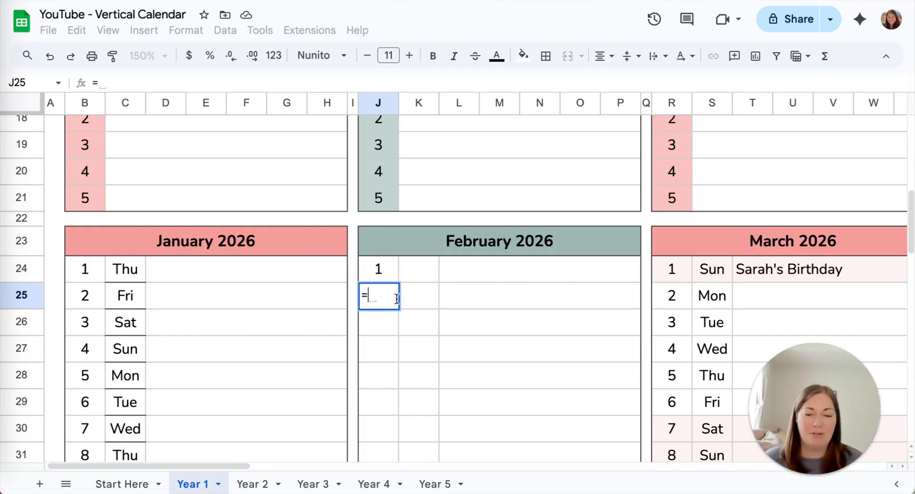
click(379, 273)
text(+1)
key(Return)
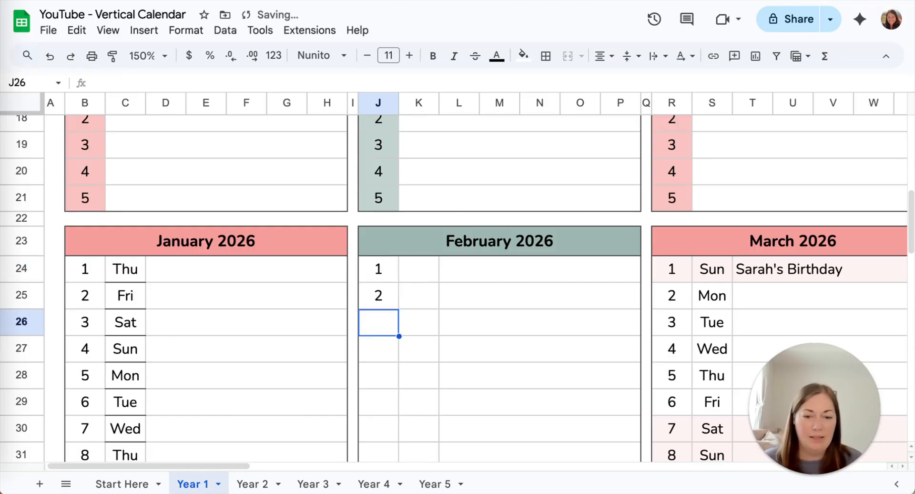
click(380, 293)
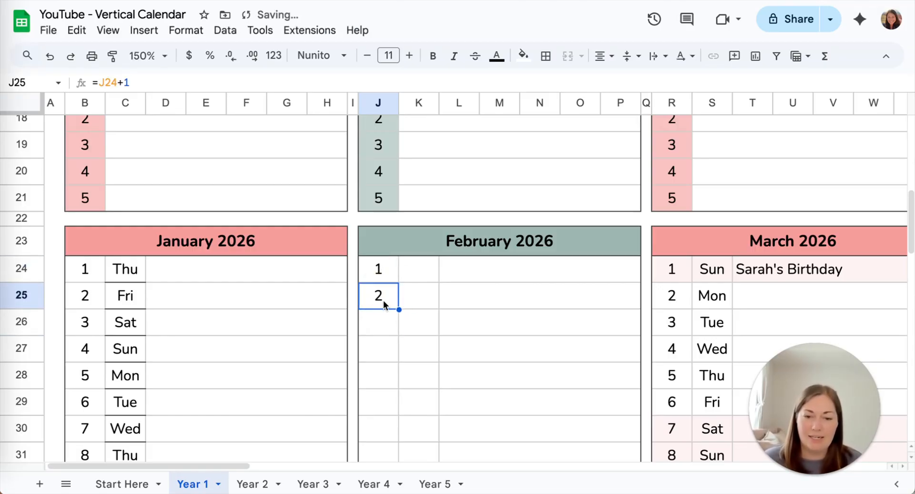
Step: Fill the next-day formula from J25 down through J54 in the February 2026 date column
scroll(399, 356, down, 10)
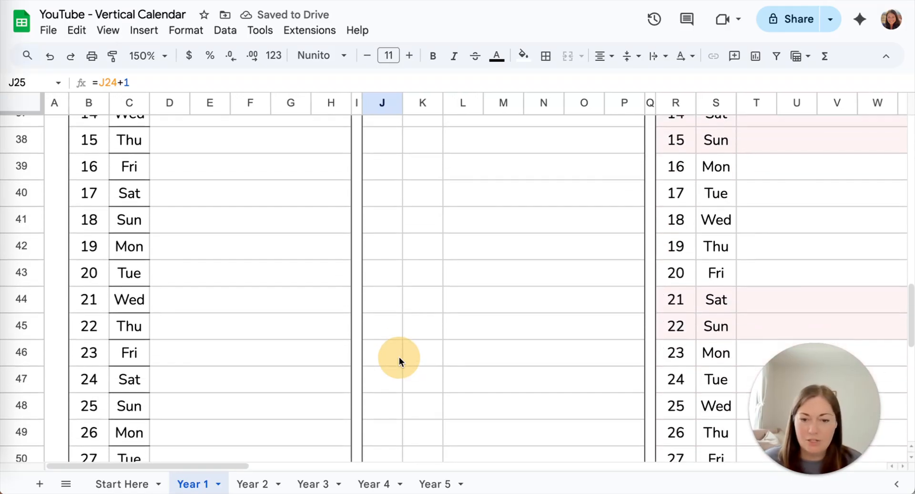
scroll(398, 356, down, 1)
drag(399, 357, 391, 359)
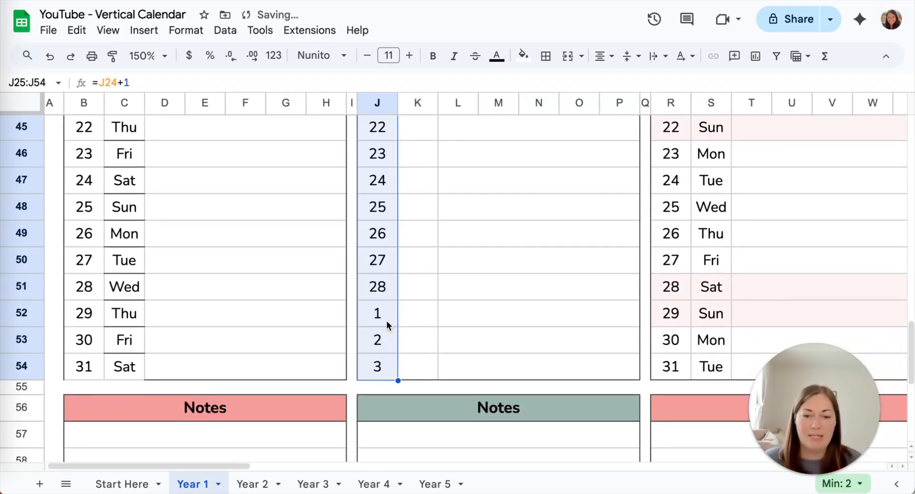
Step: Review the =J24+1 formula in J25 and the first-day cell it references
scroll(387, 295, up, 10)
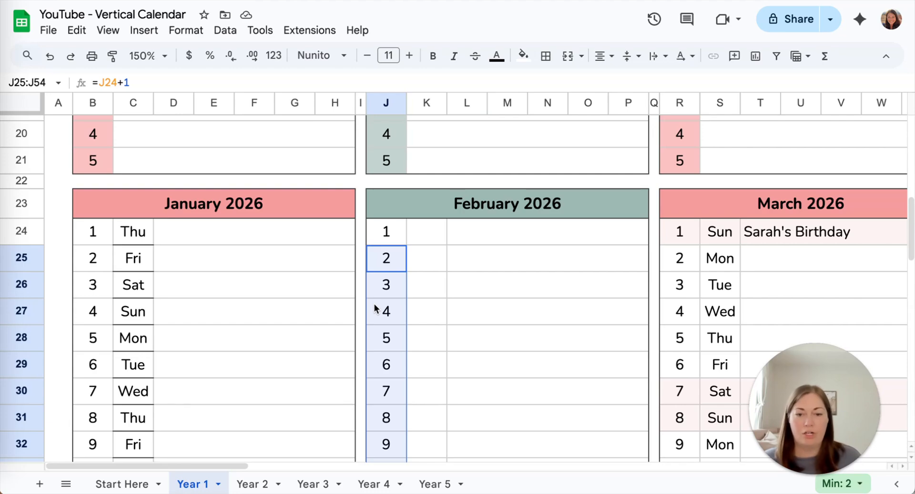
click(383, 238)
click(387, 260)
double_click(386, 259)
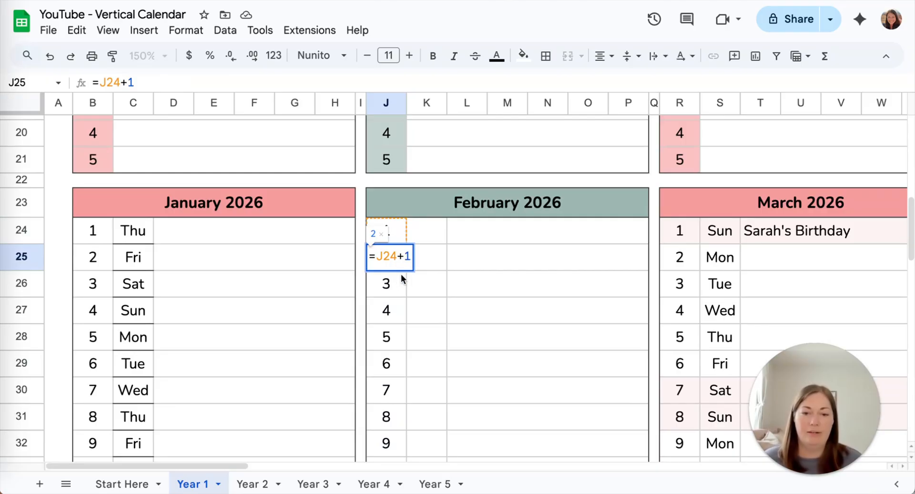
click(382, 281)
click(388, 259)
double_click(388, 257)
double_click(391, 256)
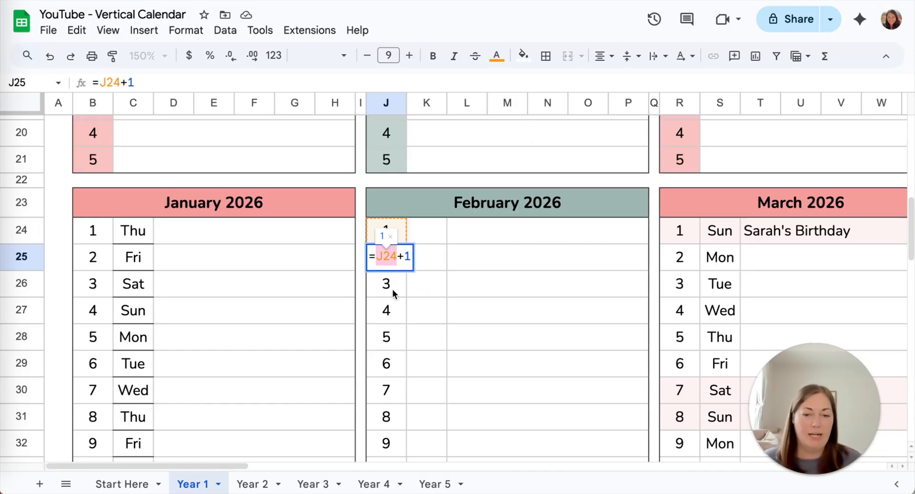
key(Return)
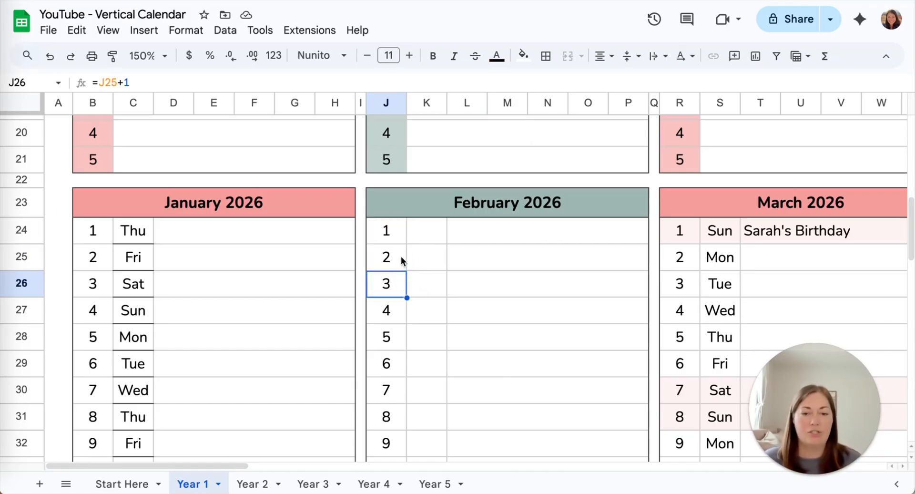
Step: Delete the surplus dates after February 28 in J52:J54
scroll(397, 340, down, 10)
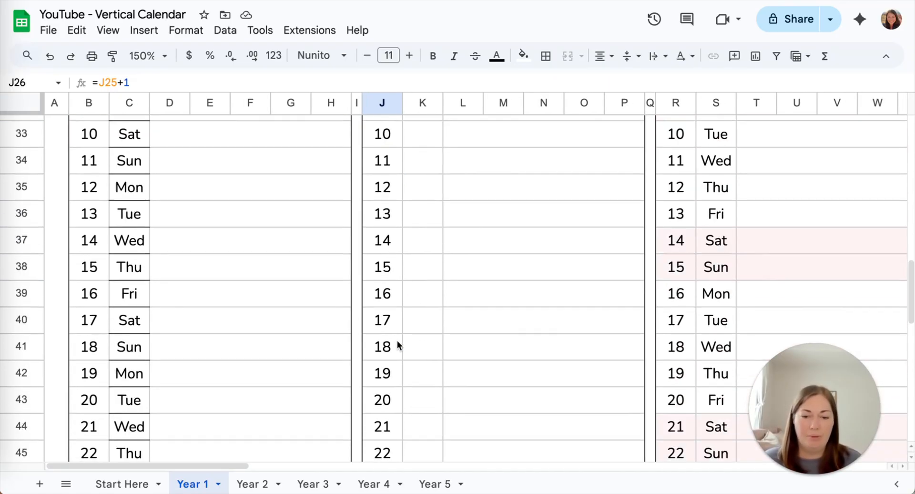
scroll(397, 340, up, 3)
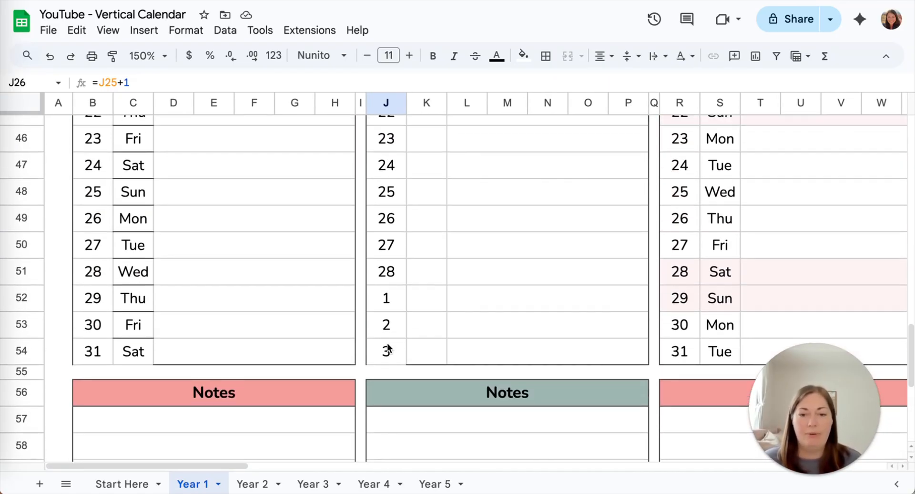
drag(386, 355, 386, 300)
key(Delete)
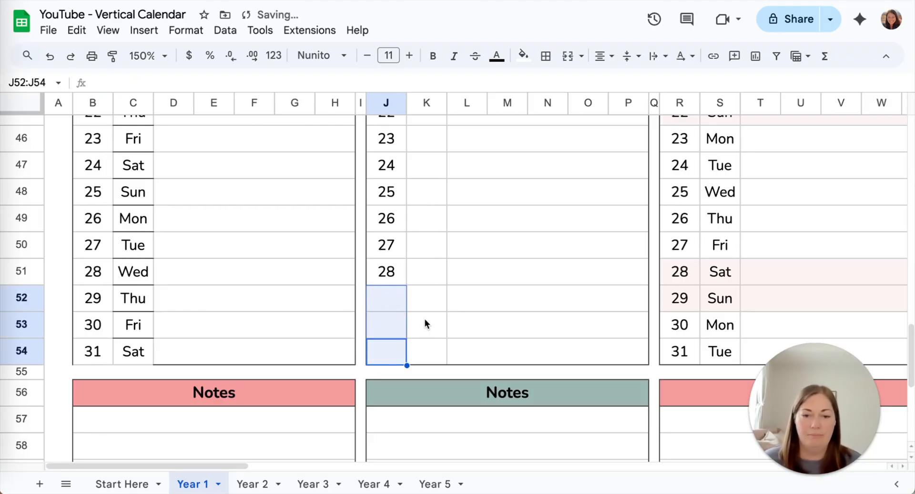
Step: Enter the formula =J24 in K24 for the first February weekday and reject the suggested autofill
click(424, 334)
click(430, 352)
scroll(430, 352, up, 10)
scroll(432, 351, up, 2)
click(428, 369)
scroll(428, 370, down, 3)
text(=)
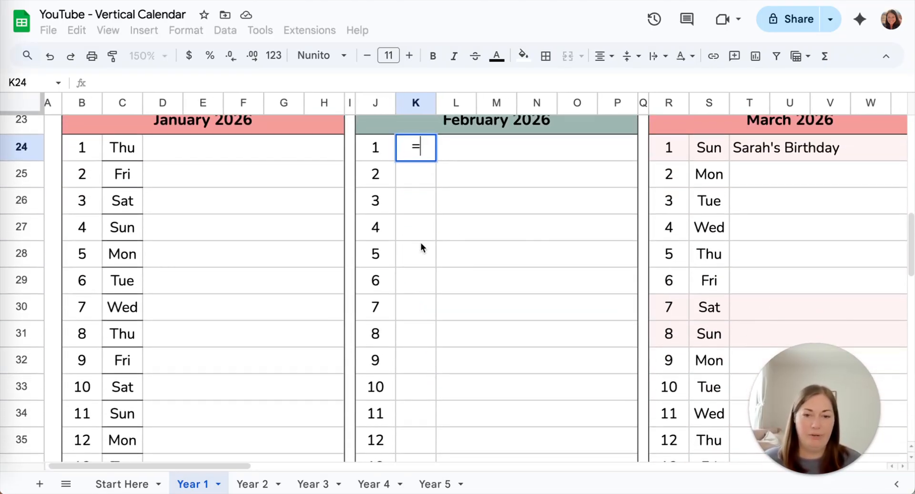
click(374, 147)
key(Return)
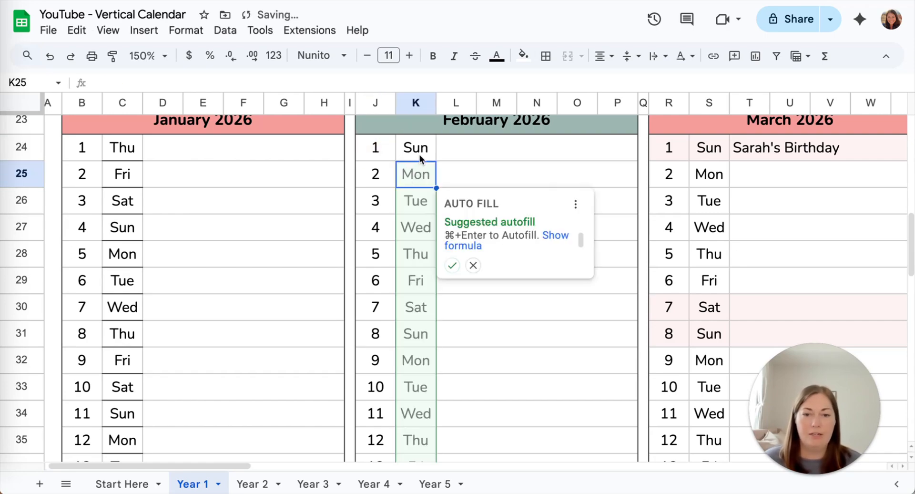
click(472, 266)
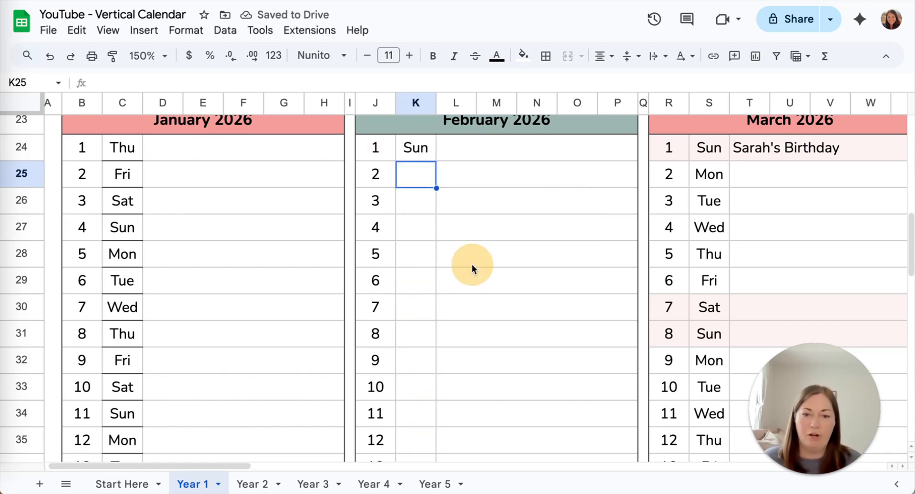
Step: Fill the weekday formula from K24 down to K51, alongside February 28
click(417, 147)
drag(436, 162, 333, 224)
scroll(436, 215, down, 6)
scroll(433, 215, down, 4)
scroll(379, 166, up, 5)
scroll(378, 167, up, 5)
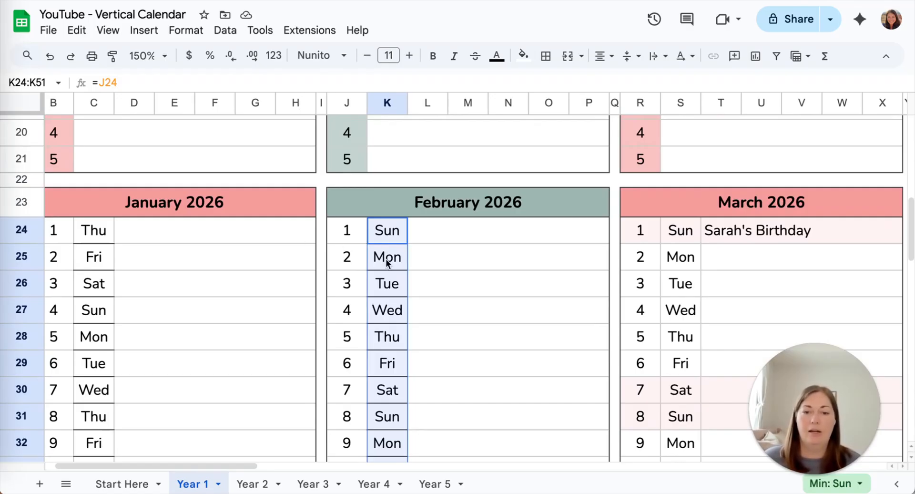
Step: Check the custom date and time format applied to weekdays K24:K51 and close it without changes
click(177, 32)
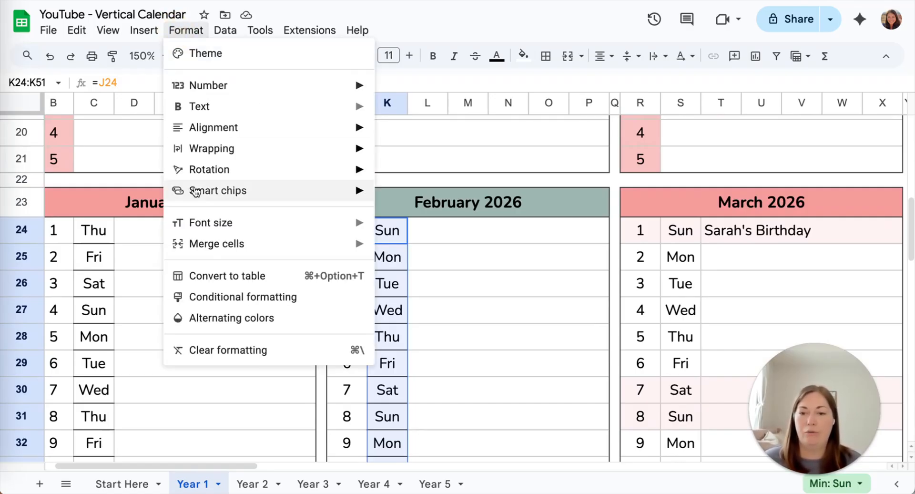
mouse_move(318, 81)
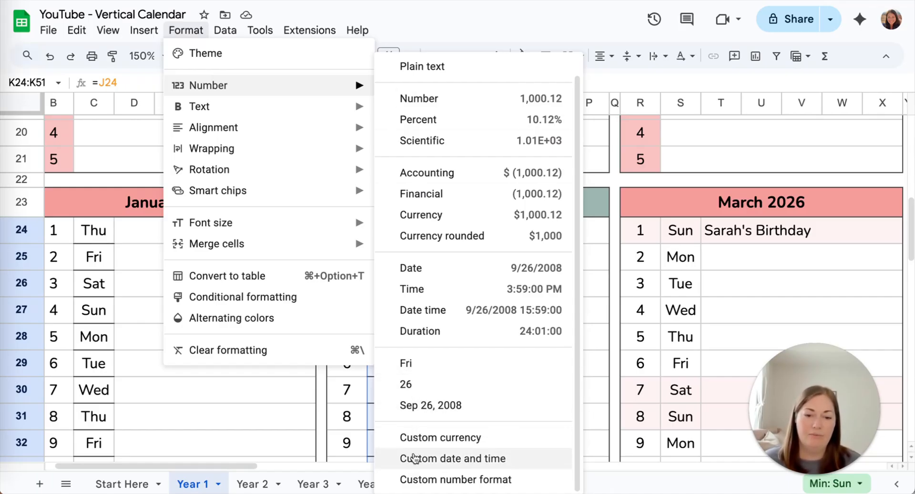
click(415, 458)
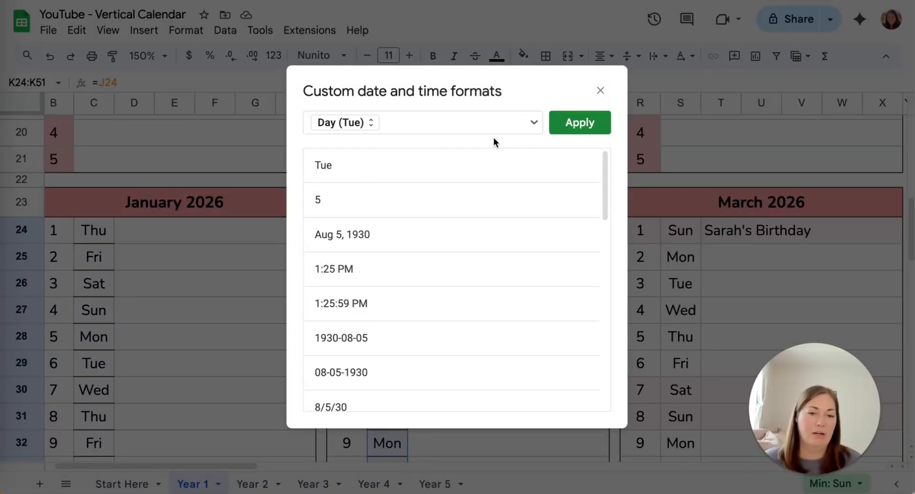
click(600, 91)
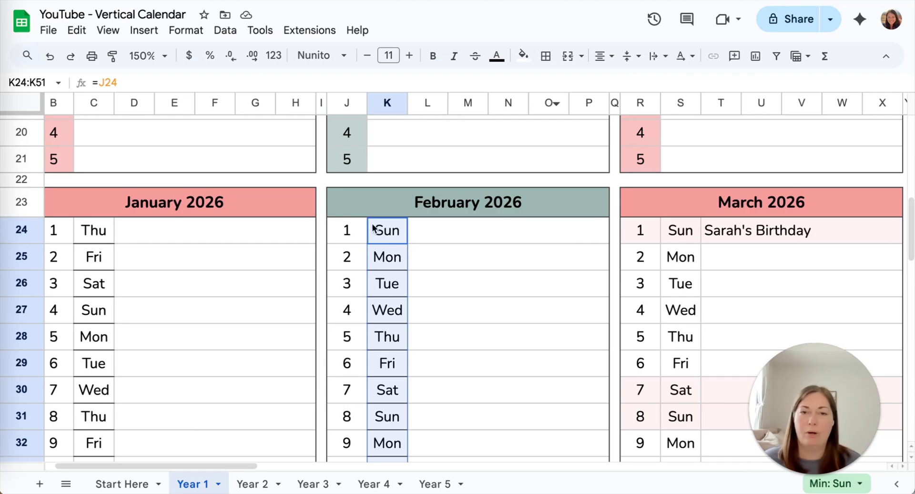
Step: Look over the February weekday list and the day lists of March, April and May 2026
scroll(384, 336, down, 15)
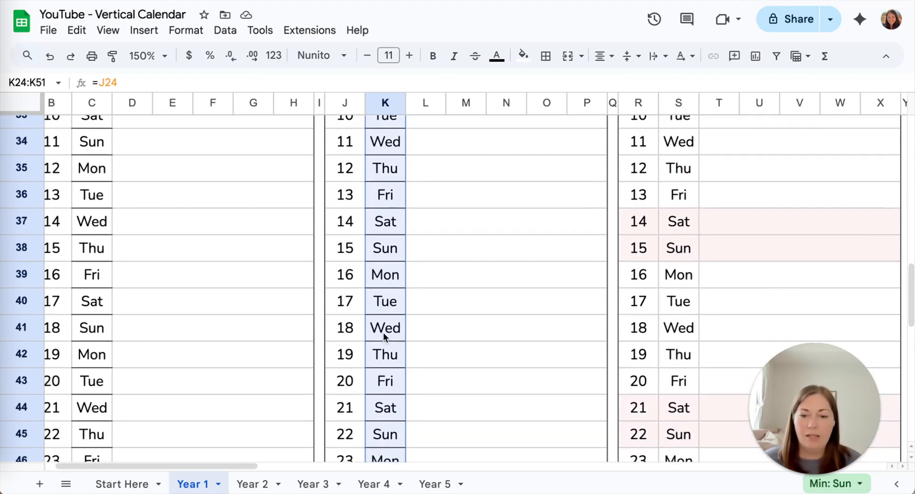
scroll(385, 337, up, 4)
scroll(383, 332, up, 10)
scroll(383, 333, right, 10)
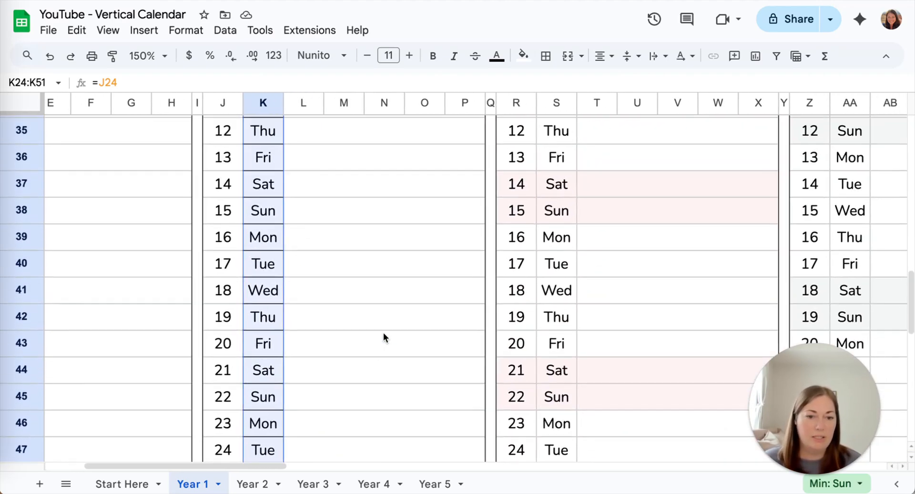
scroll(383, 332, right, 5)
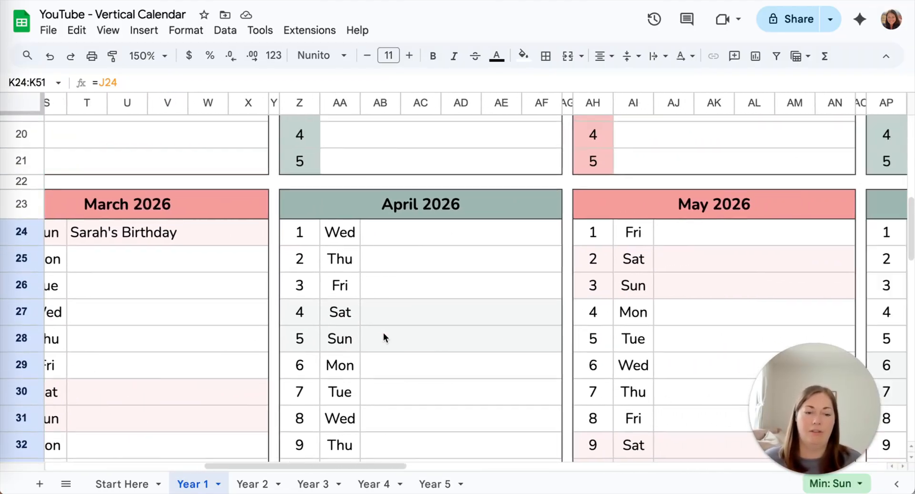
scroll(383, 332, left, 12)
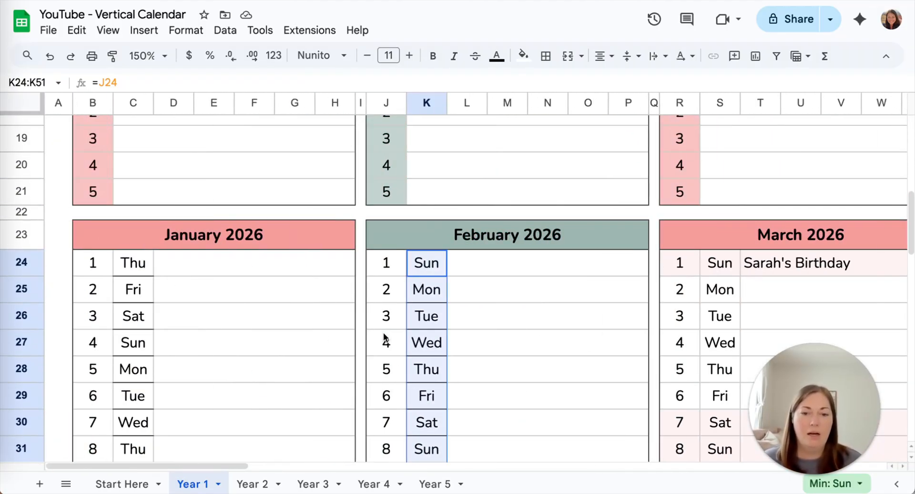